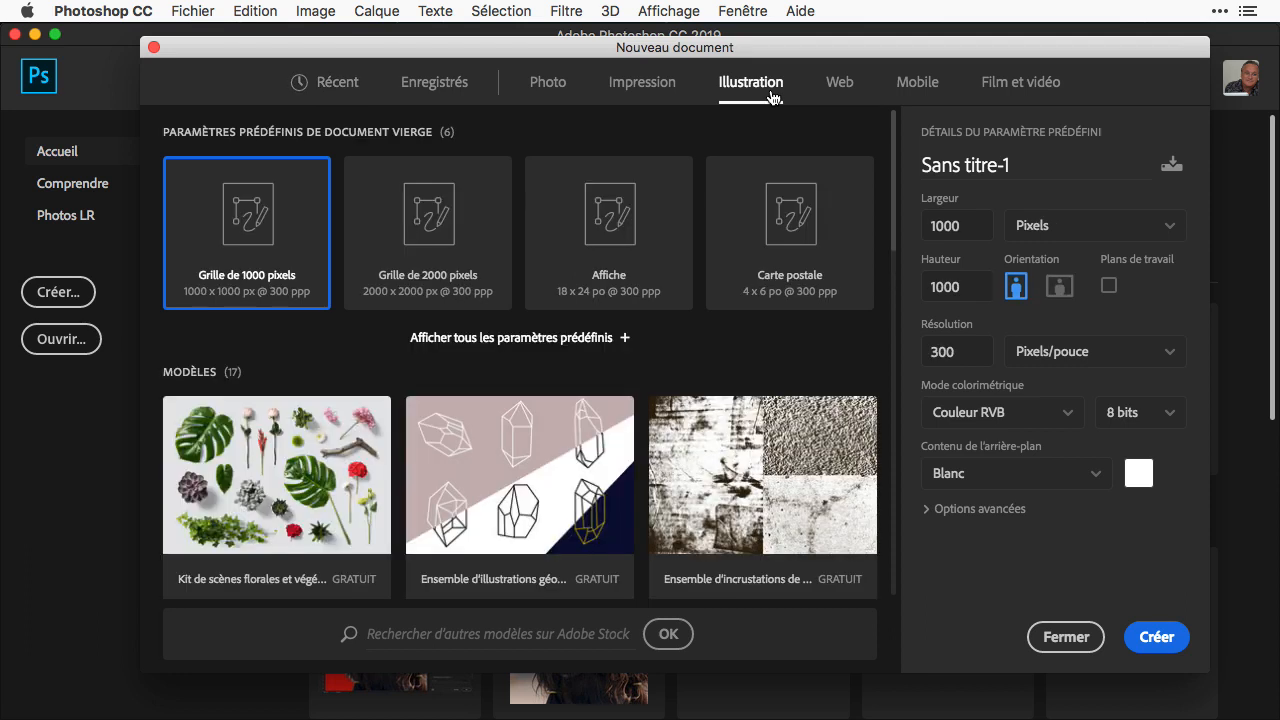
- Create a new document from the Affiche preset in landscape orientation, 24 x 18 inches, with the resolution set to 72 pixels/inch
click(621, 248)
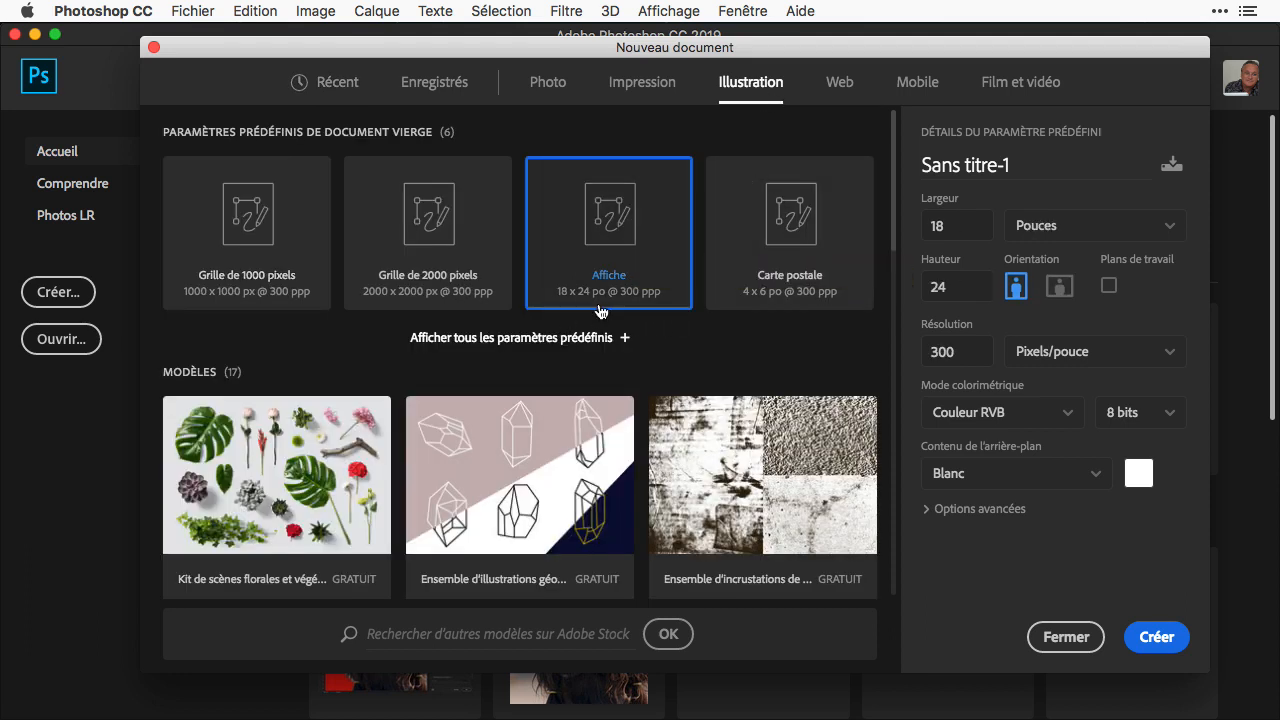
click(1061, 289)
drag(964, 352, 890, 352)
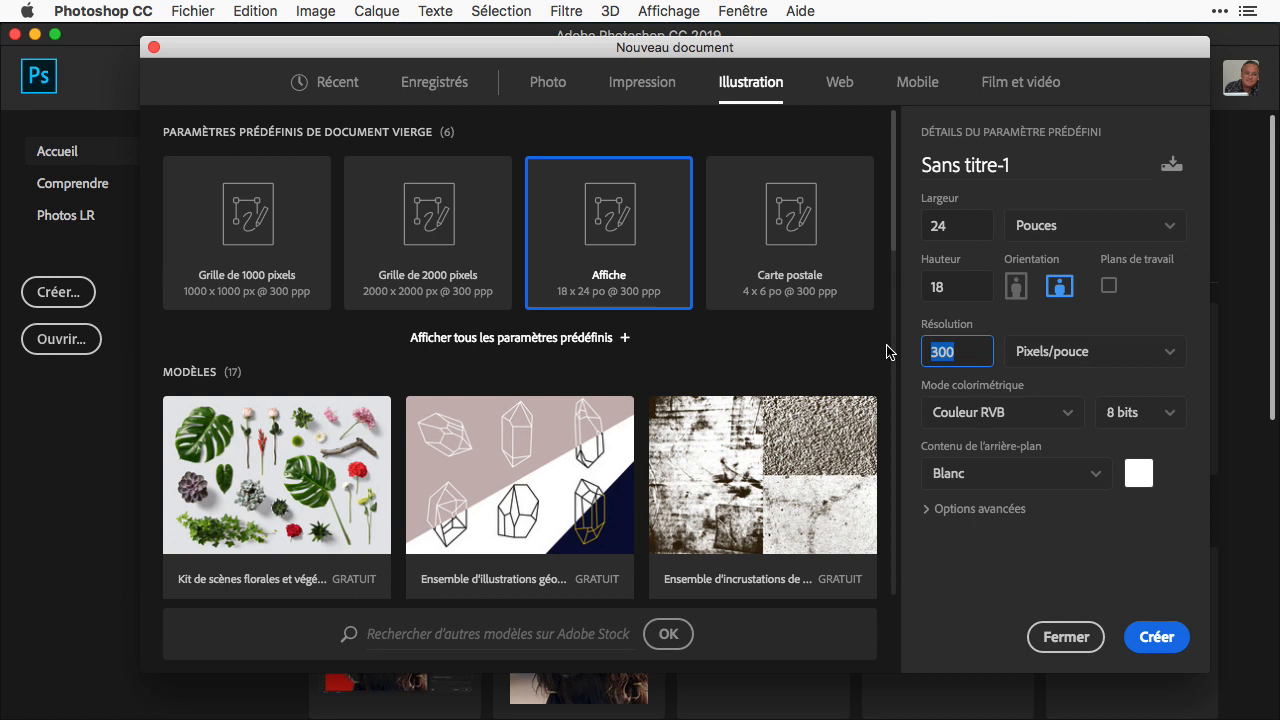
text(72)
click(1158, 645)
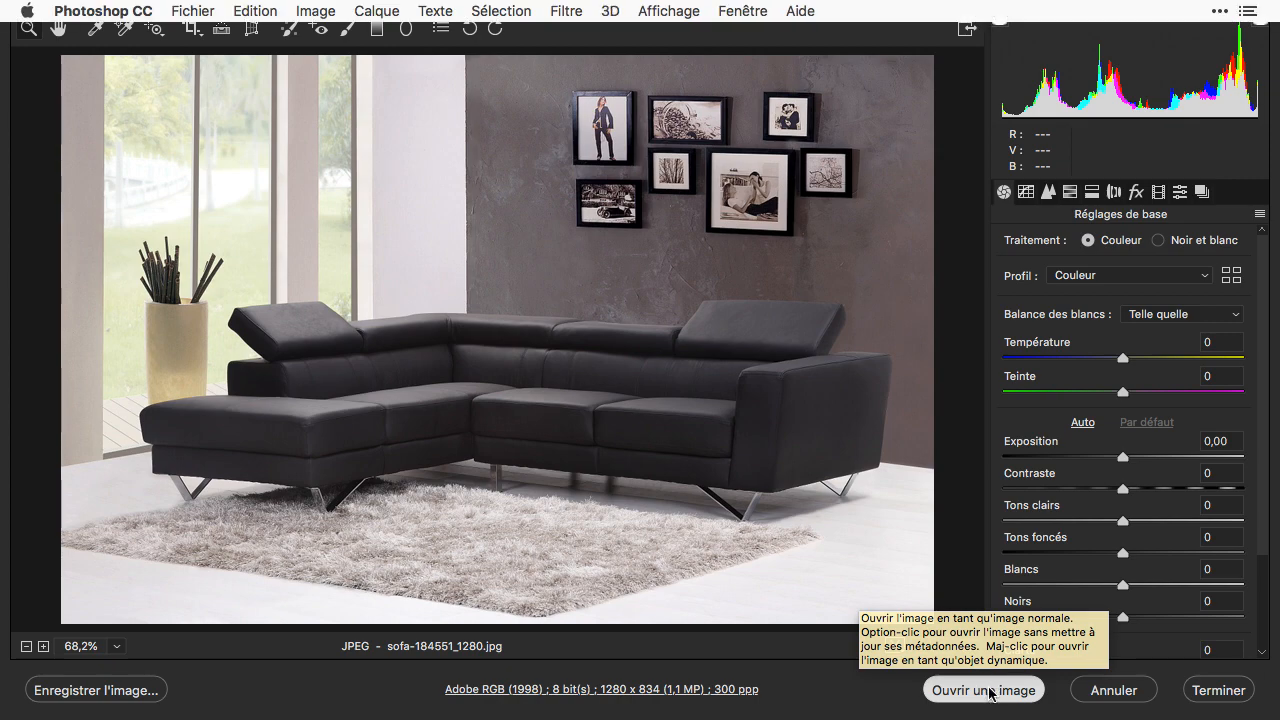
- Open sofa-184551_1280.jpg from Camera Raw and copy its image, centred, into the Sans titre-1 document
click(986, 688)
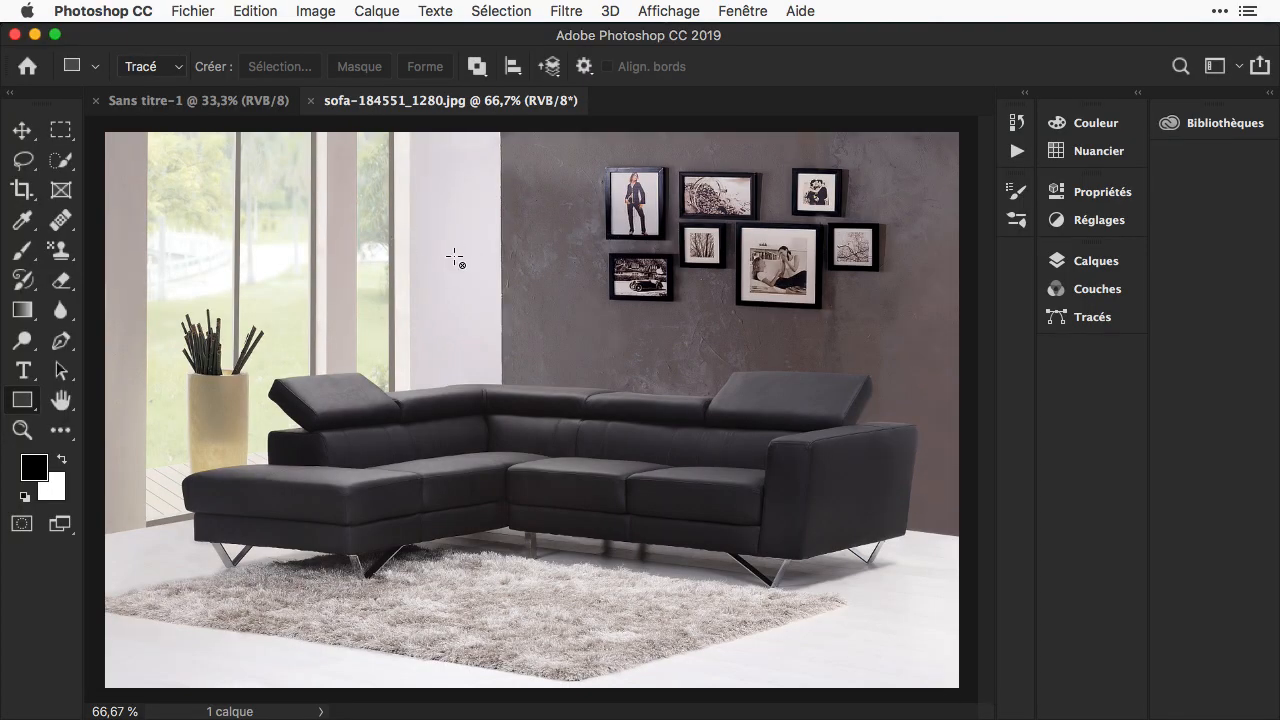
click(22, 132)
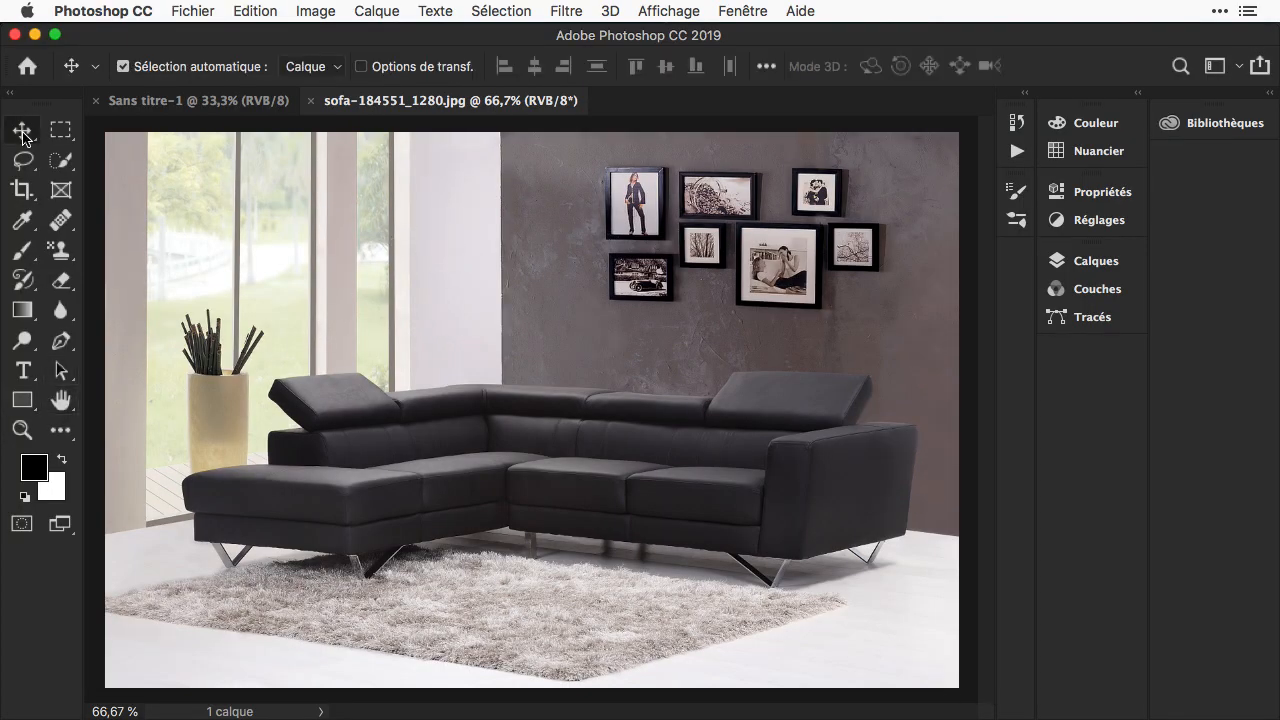
drag(494, 304, 288, 172)
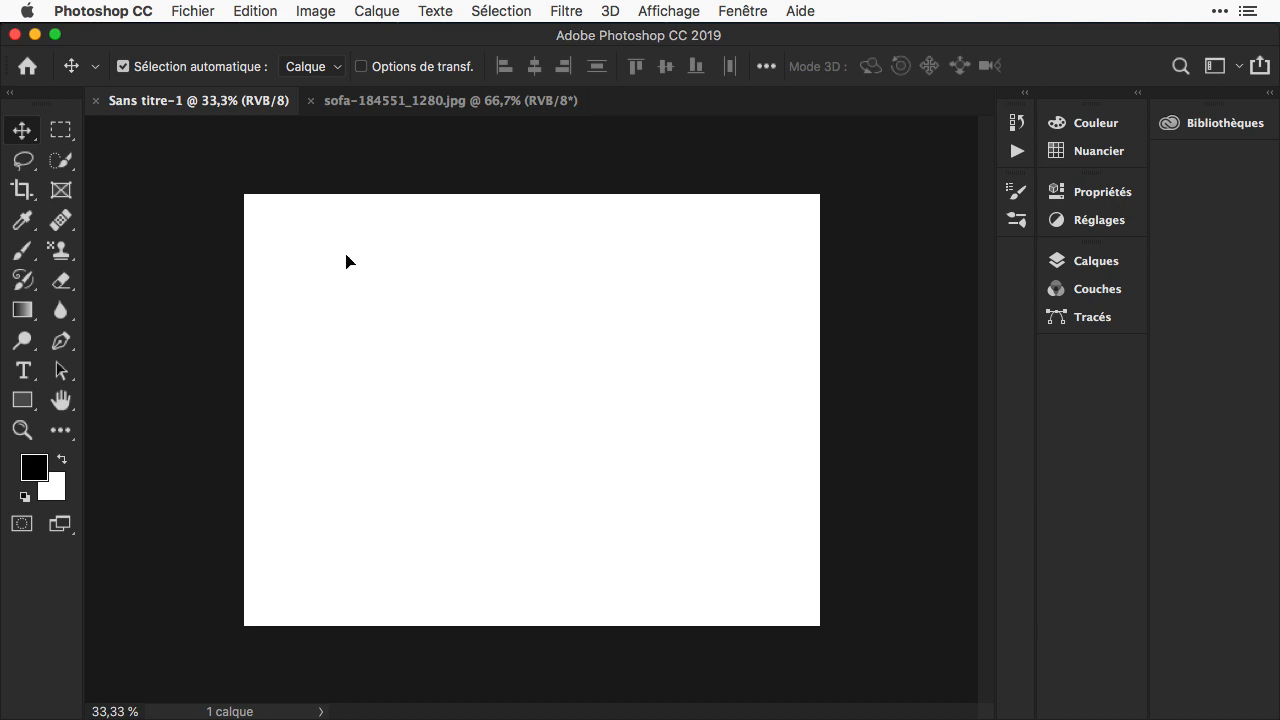
key(shift)
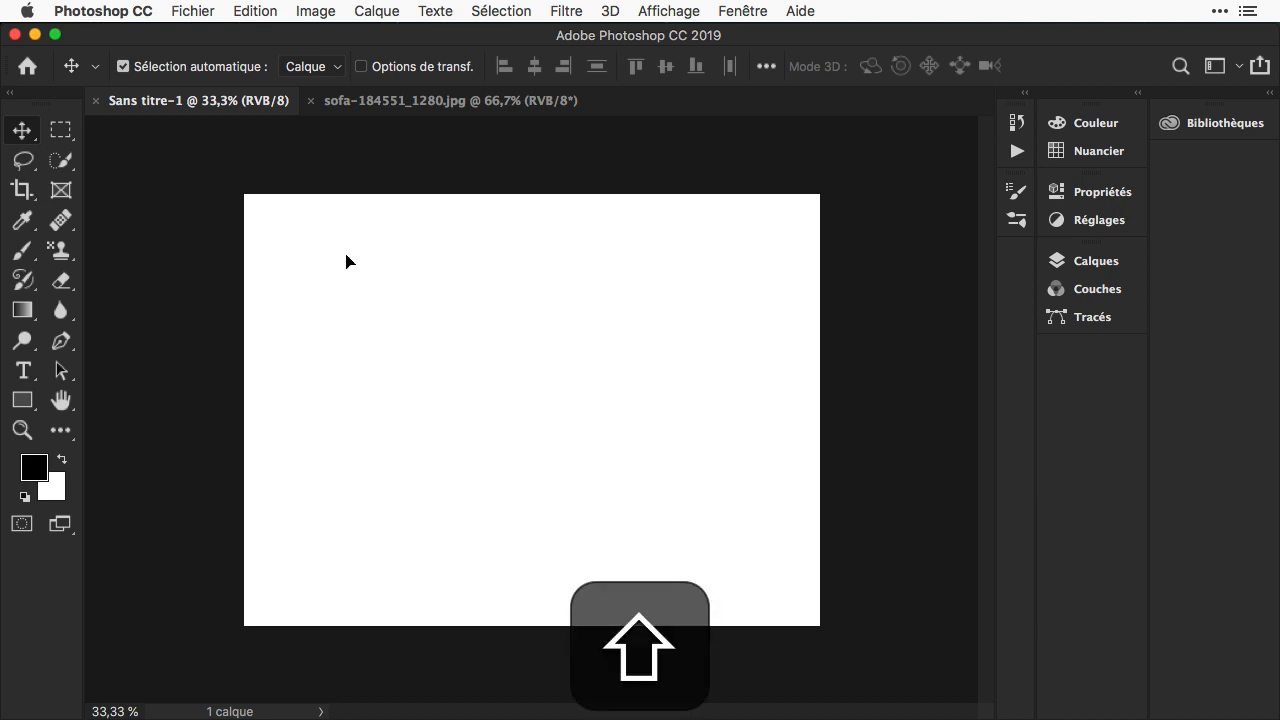
drag(345, 261, 345, 261)
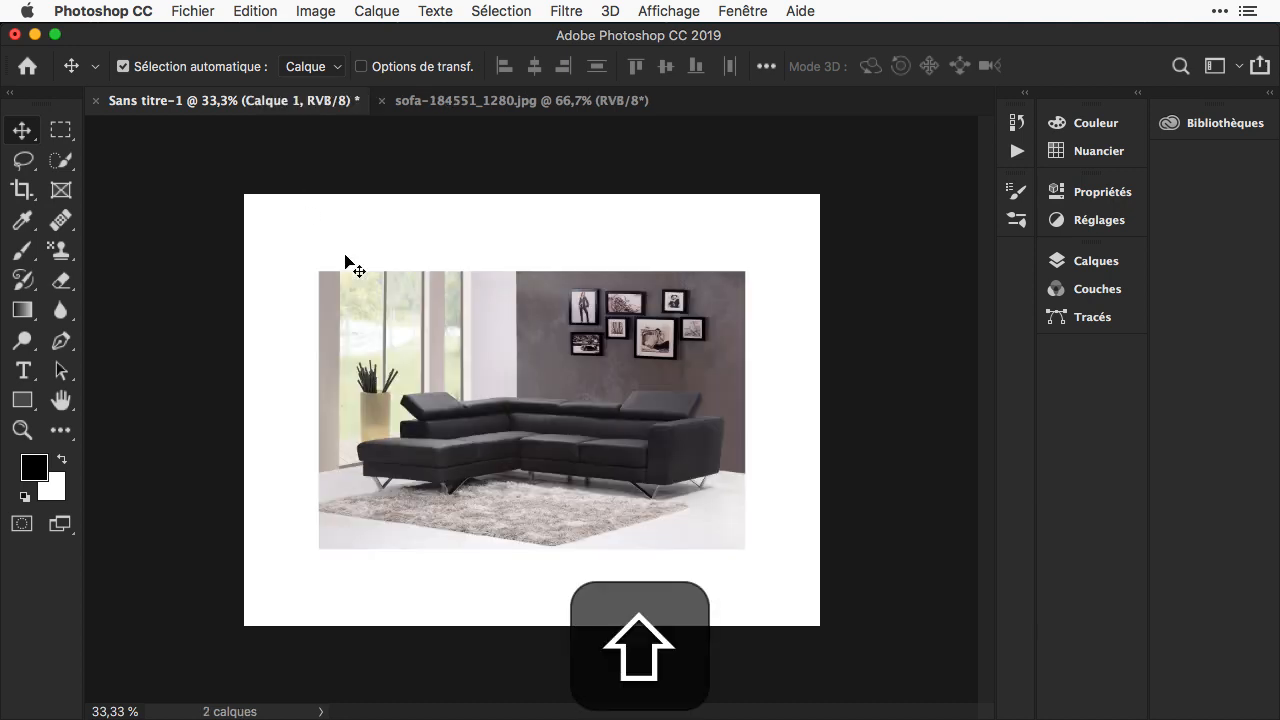
- Draw a square Tracé from the photo's upper-left corner, slightly under a third of its width, and check it in the path list
click(28, 405)
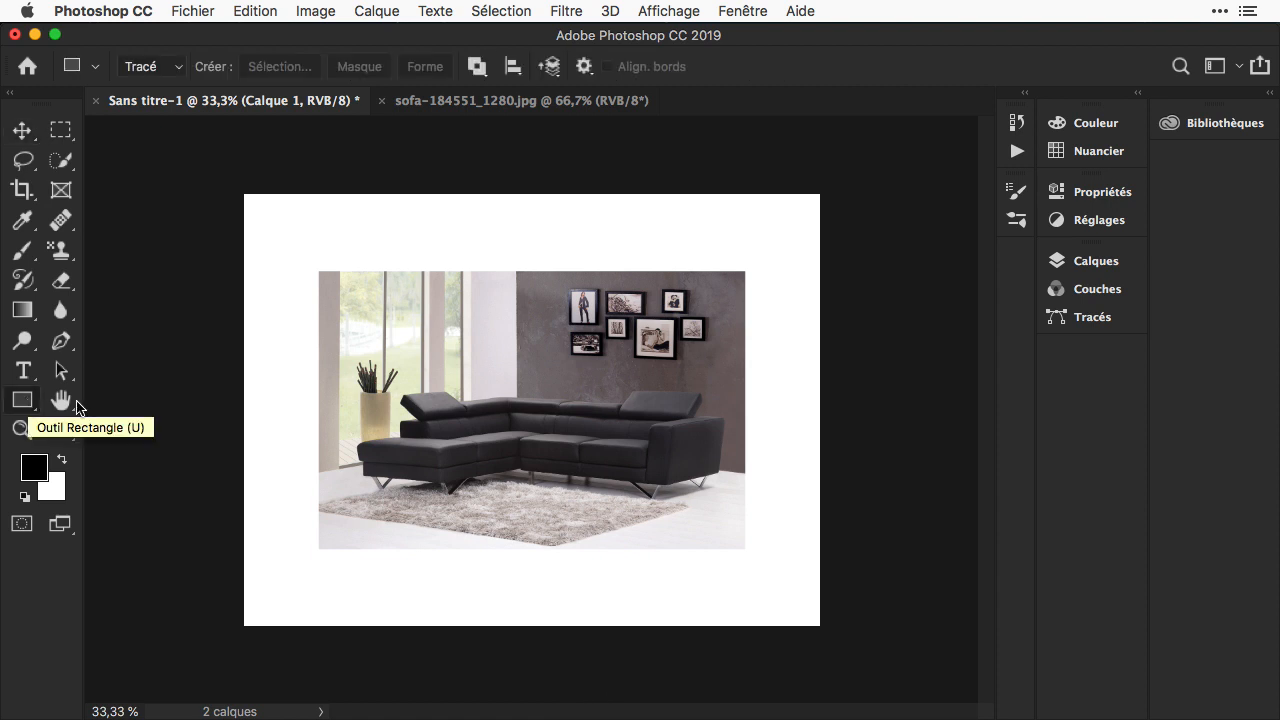
click(181, 68)
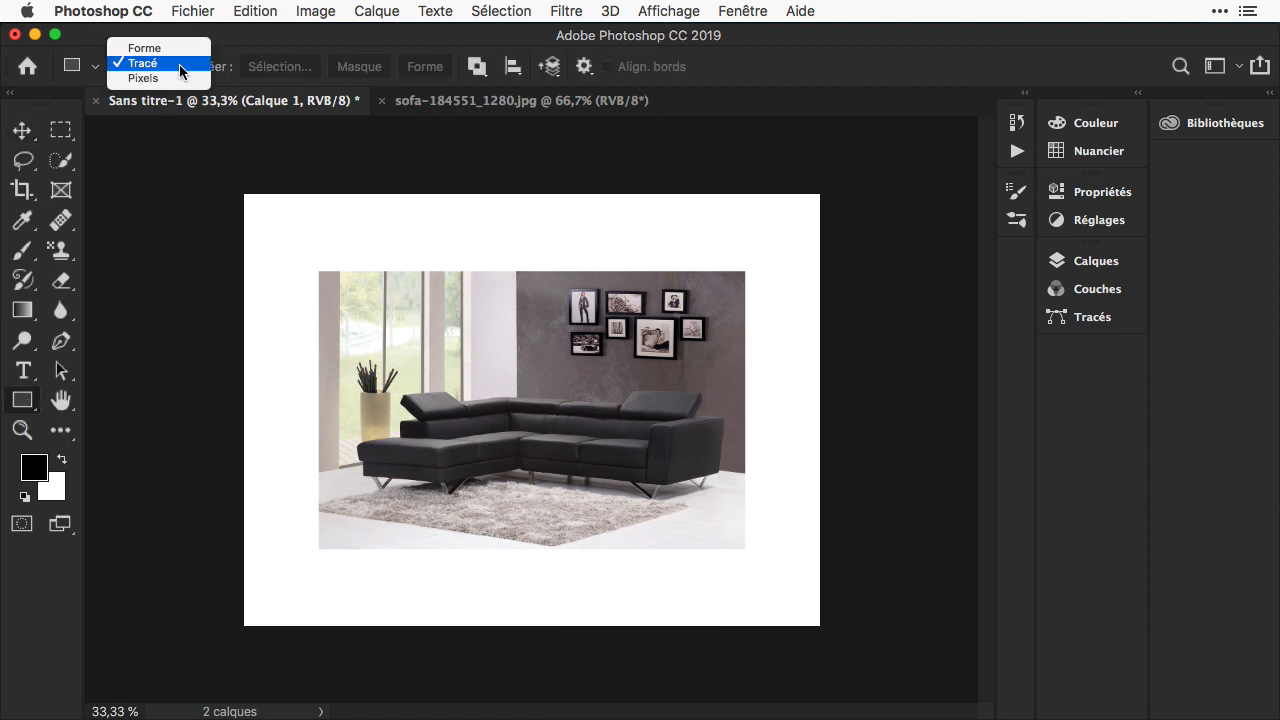
click(178, 64)
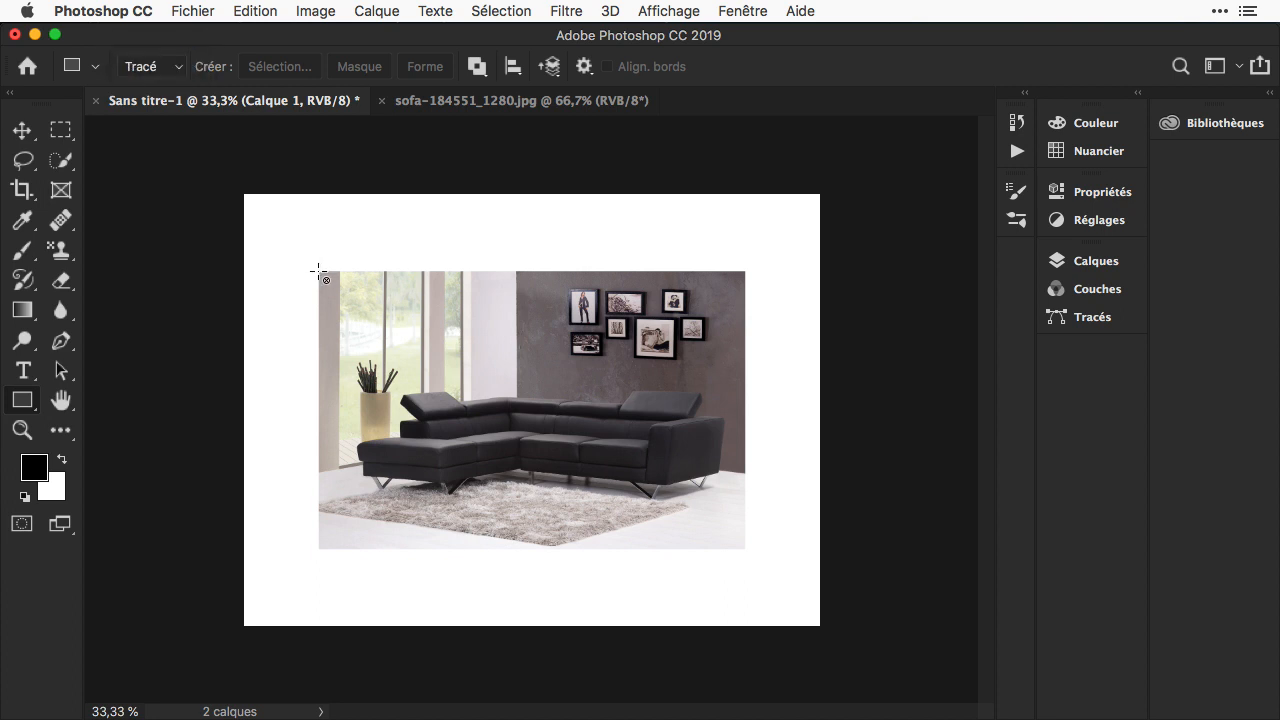
drag(318, 270, 468, 405)
key(shift)
click(1089, 262)
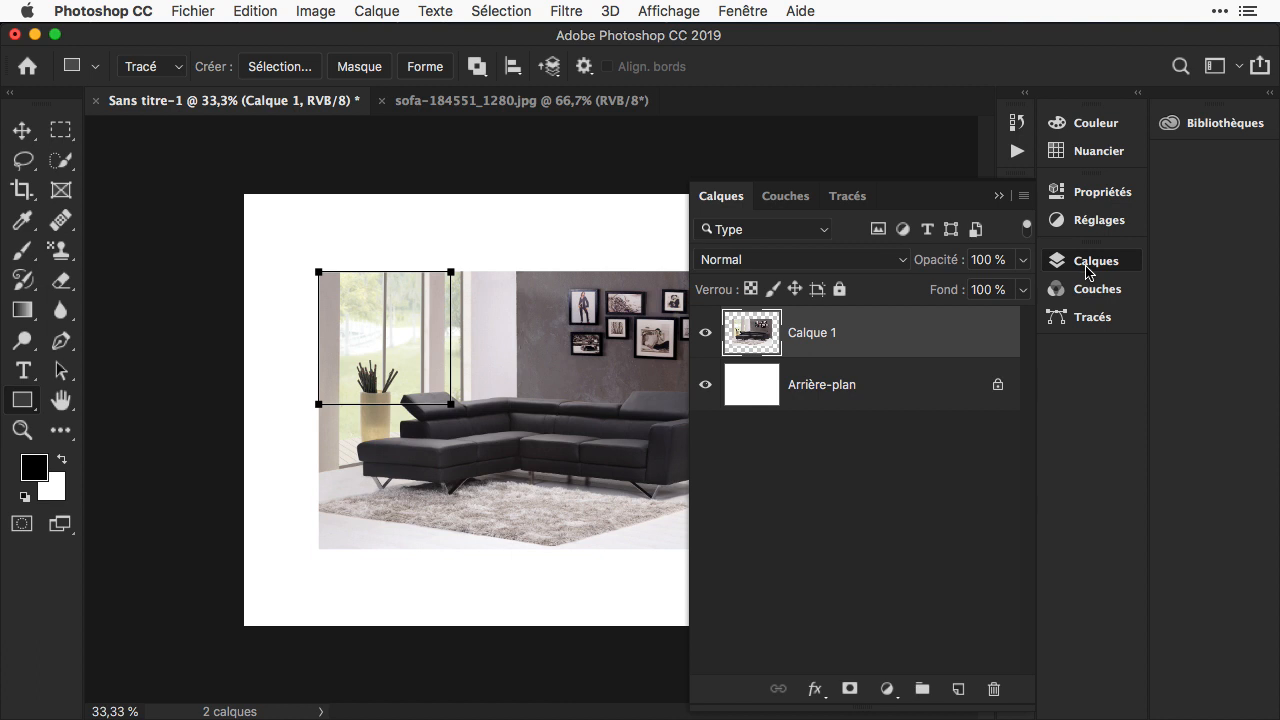
click(848, 196)
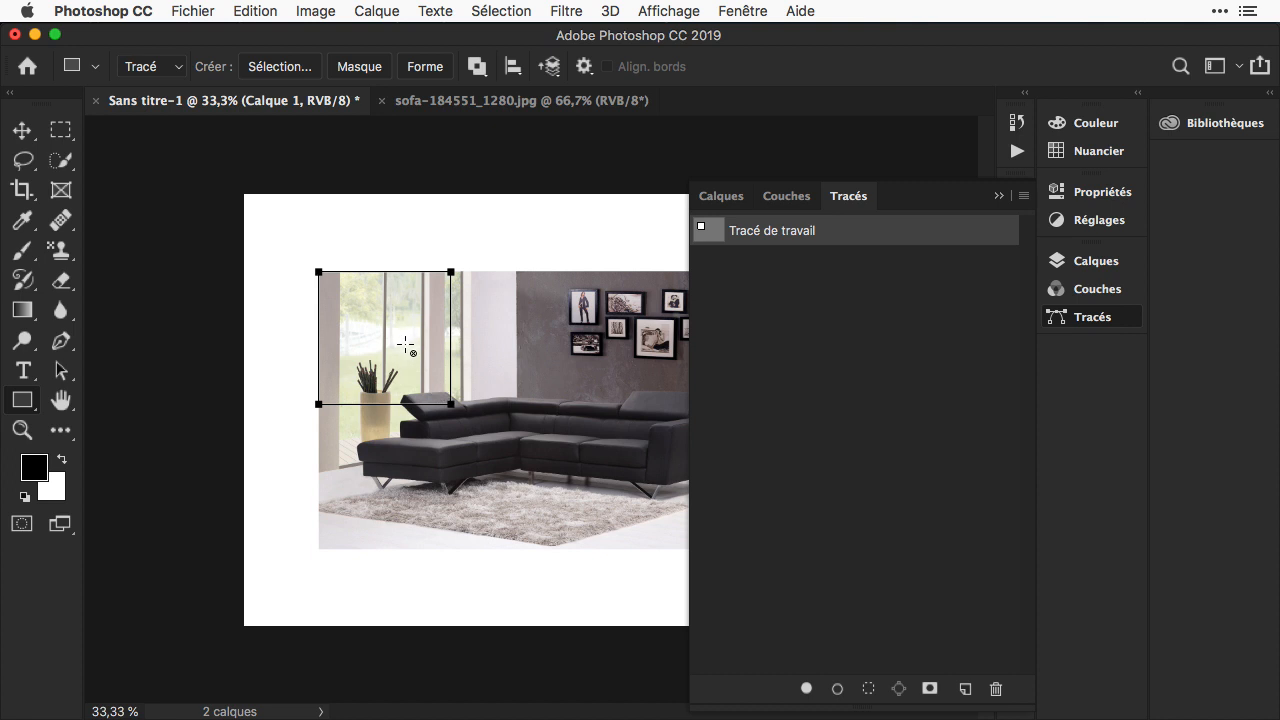
click(1092, 317)
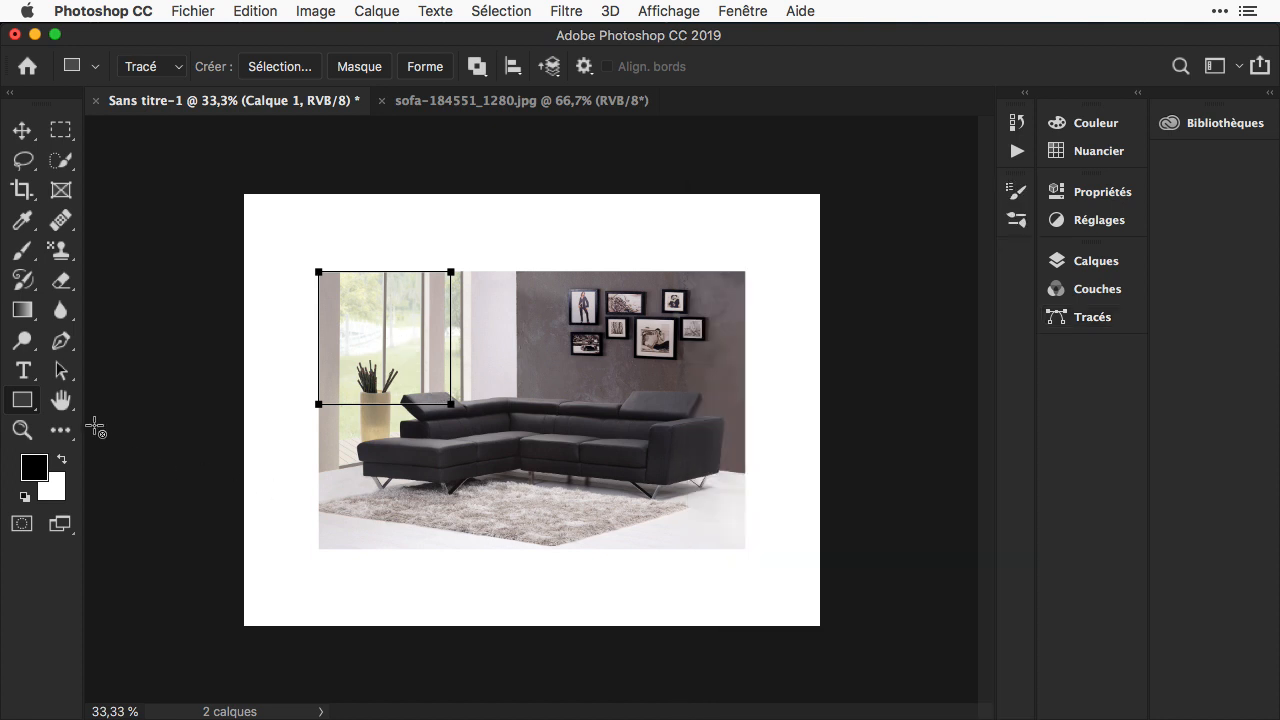
- Duplicate the square path twice and place the copies along the photo's upper edge, one in the middle and one at the right corner
click(63, 375)
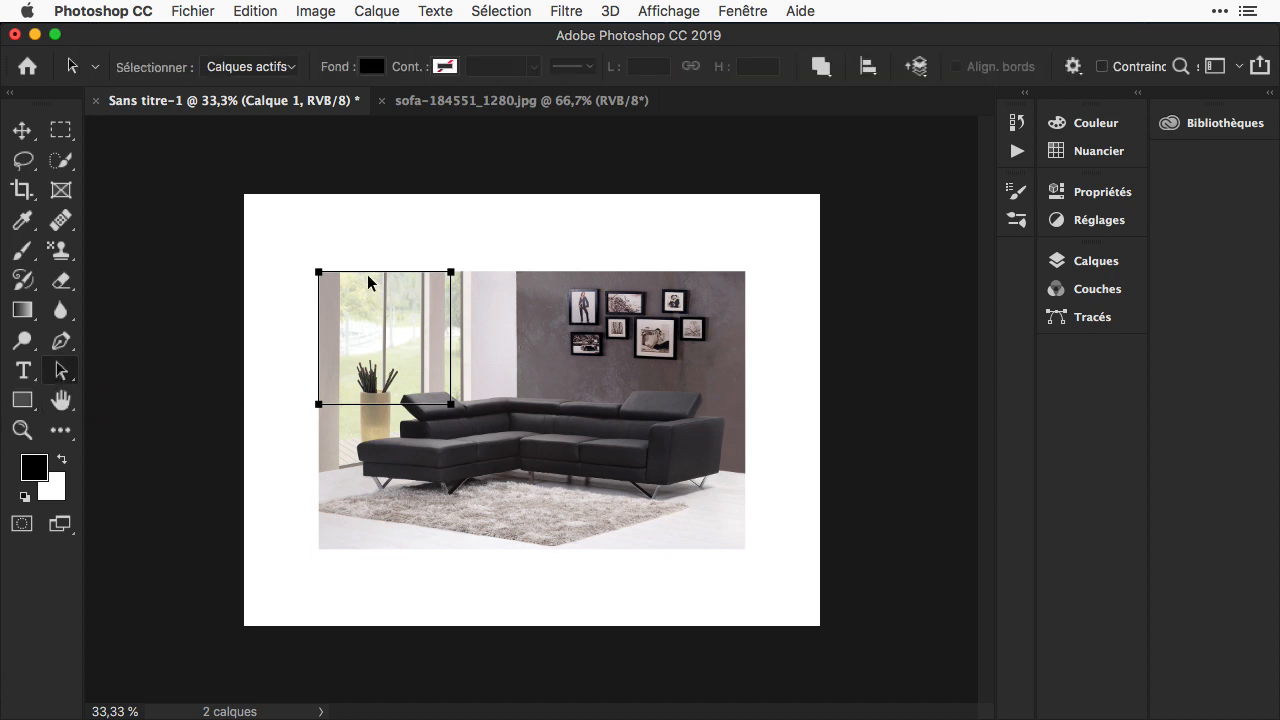
key(super+c)
key(super+v)
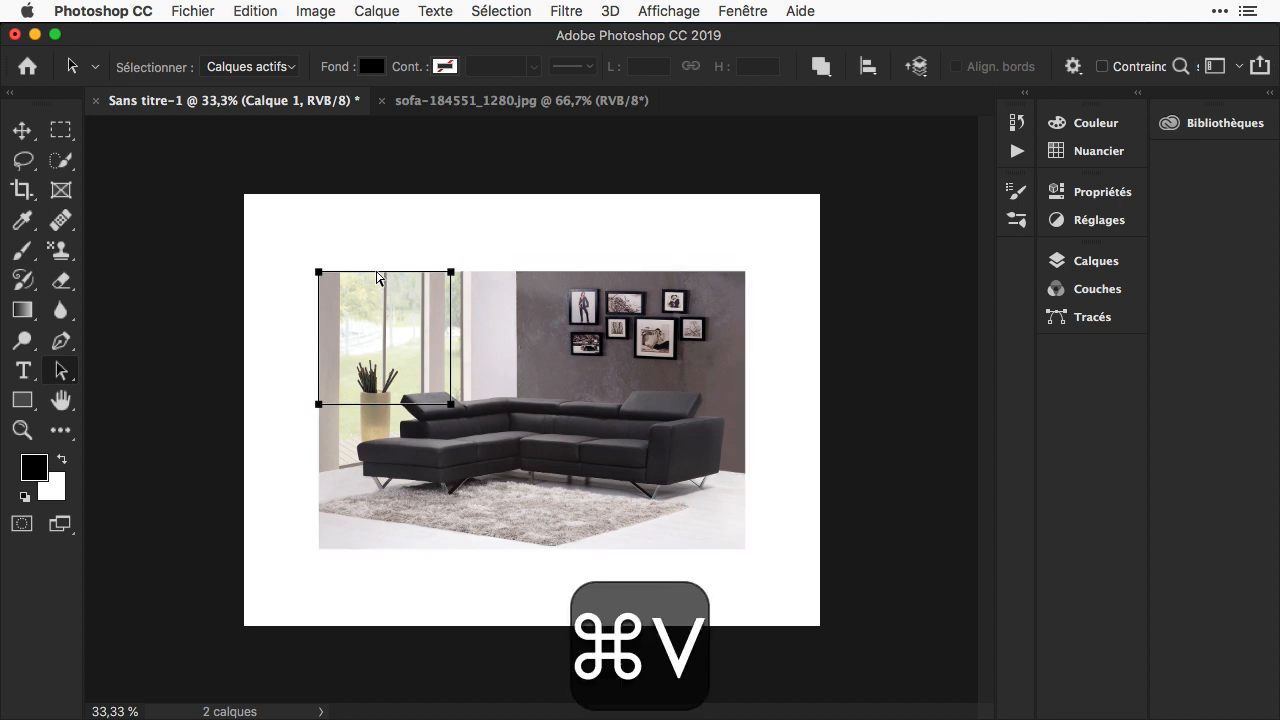
key(super+v)
drag(376, 271, 551, 280)
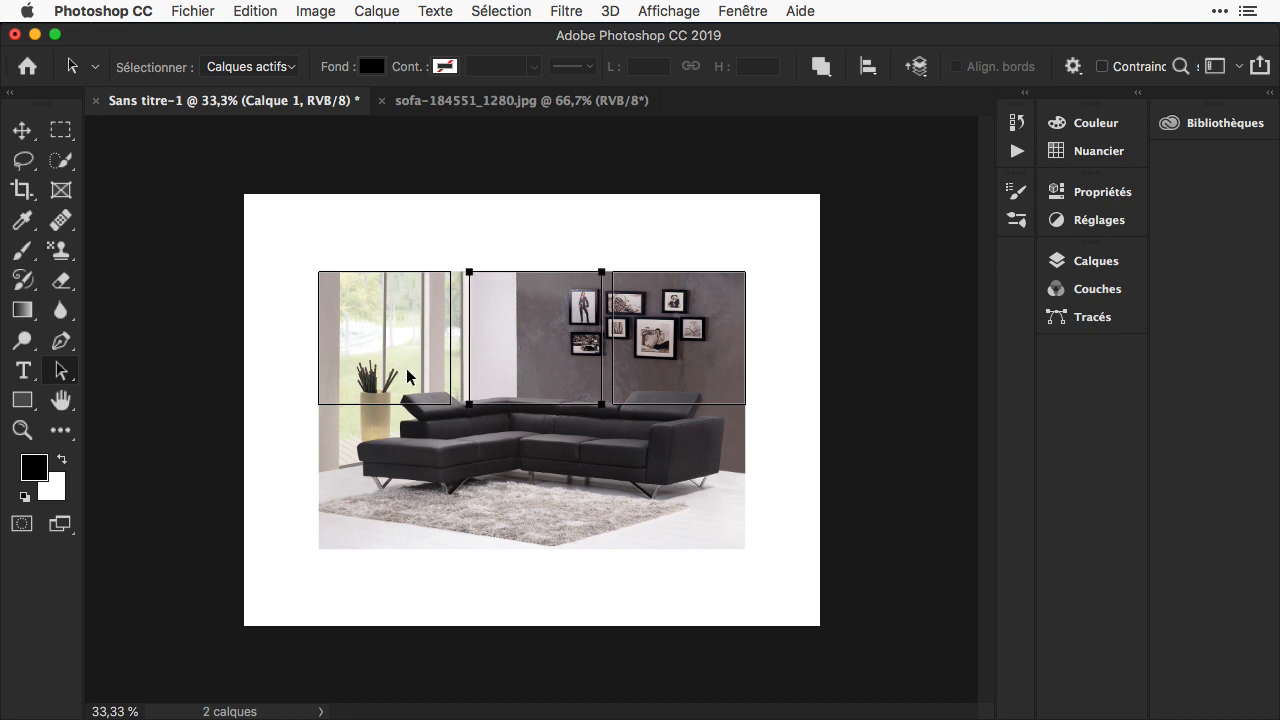
- Select all three square paths and distribute them evenly by their left edges, relative to the selection
shift+click(390, 272)
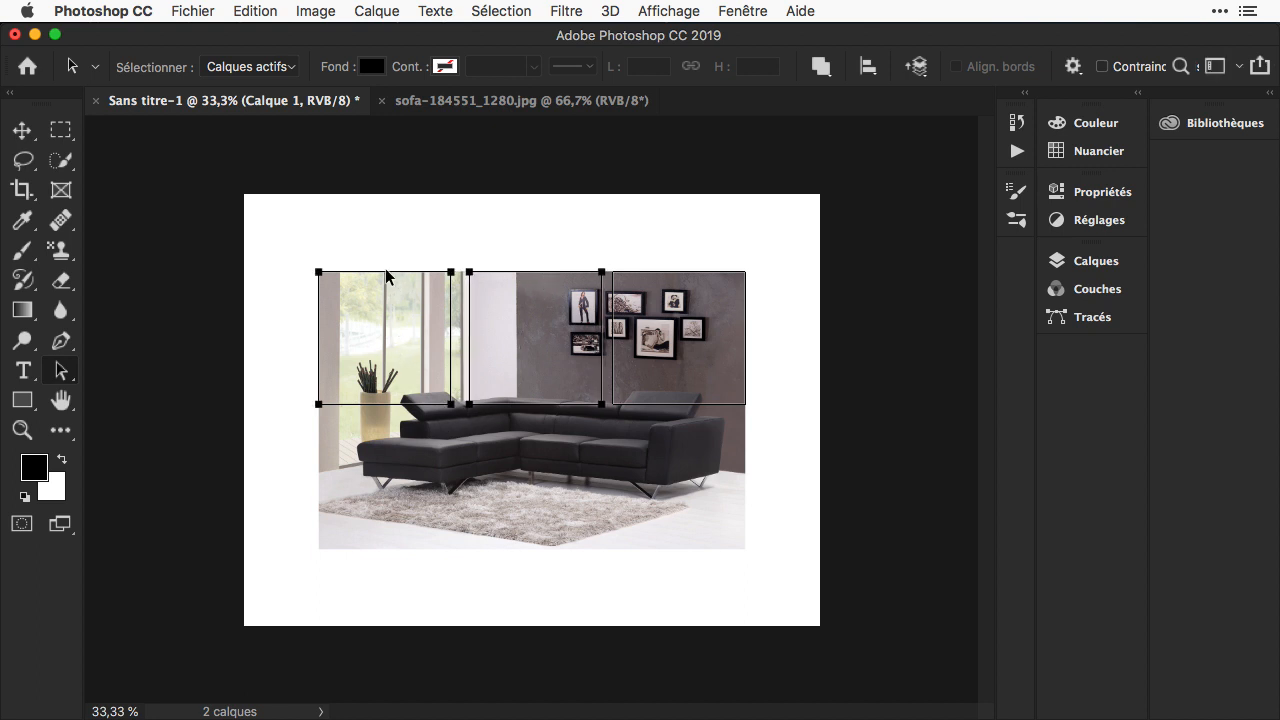
shift+click(678, 273)
click(868, 66)
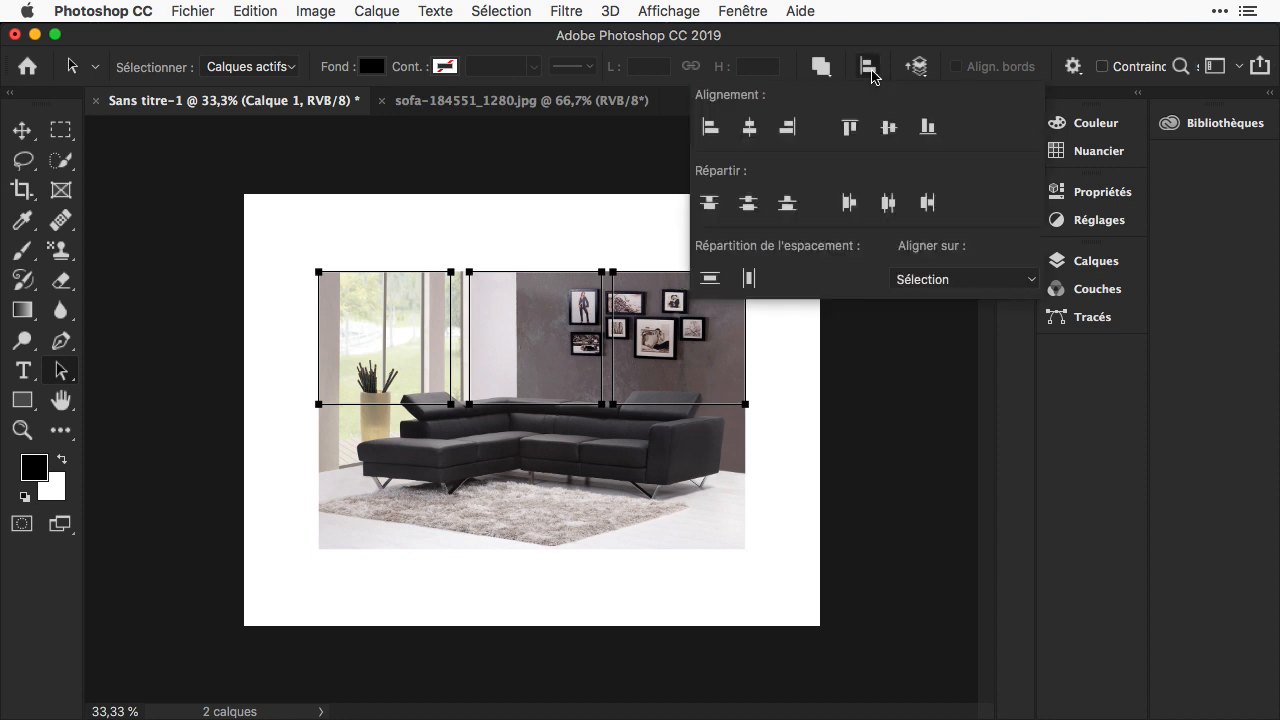
click(849, 205)
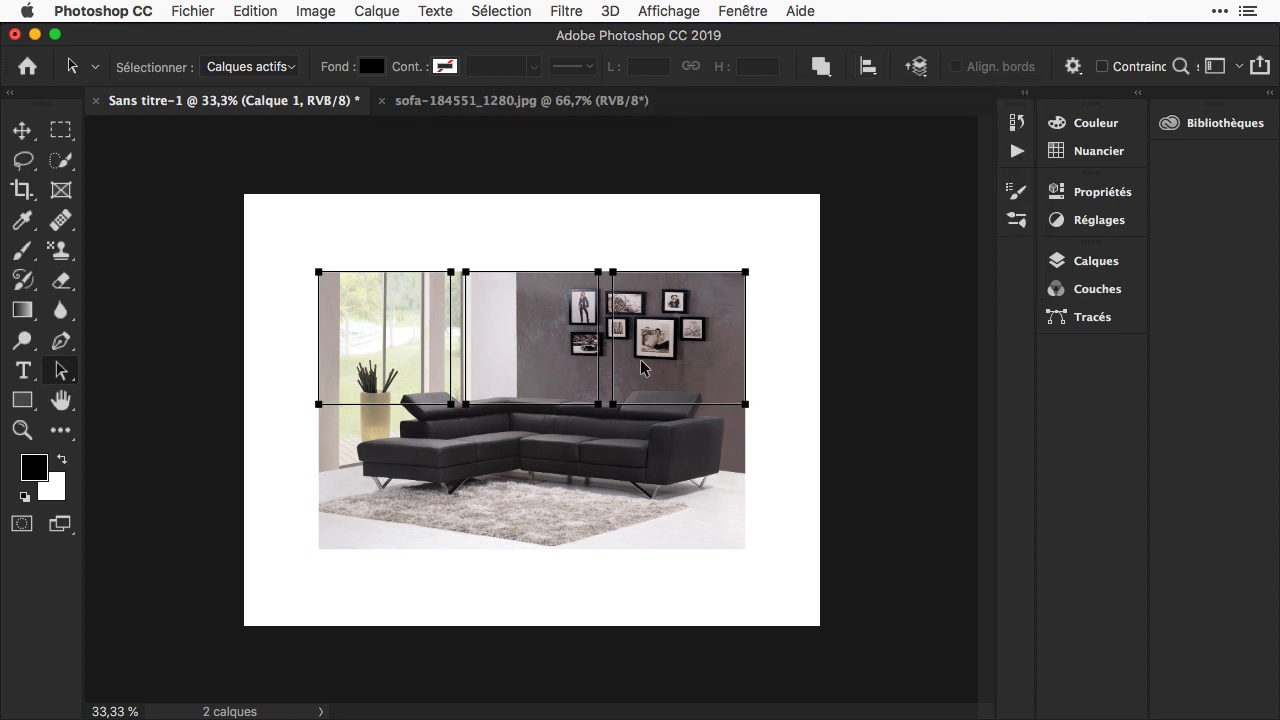
- Duplicate the row of three square paths and move each copy straight down to the photo's lower edge, forming a second row
key(super+c)
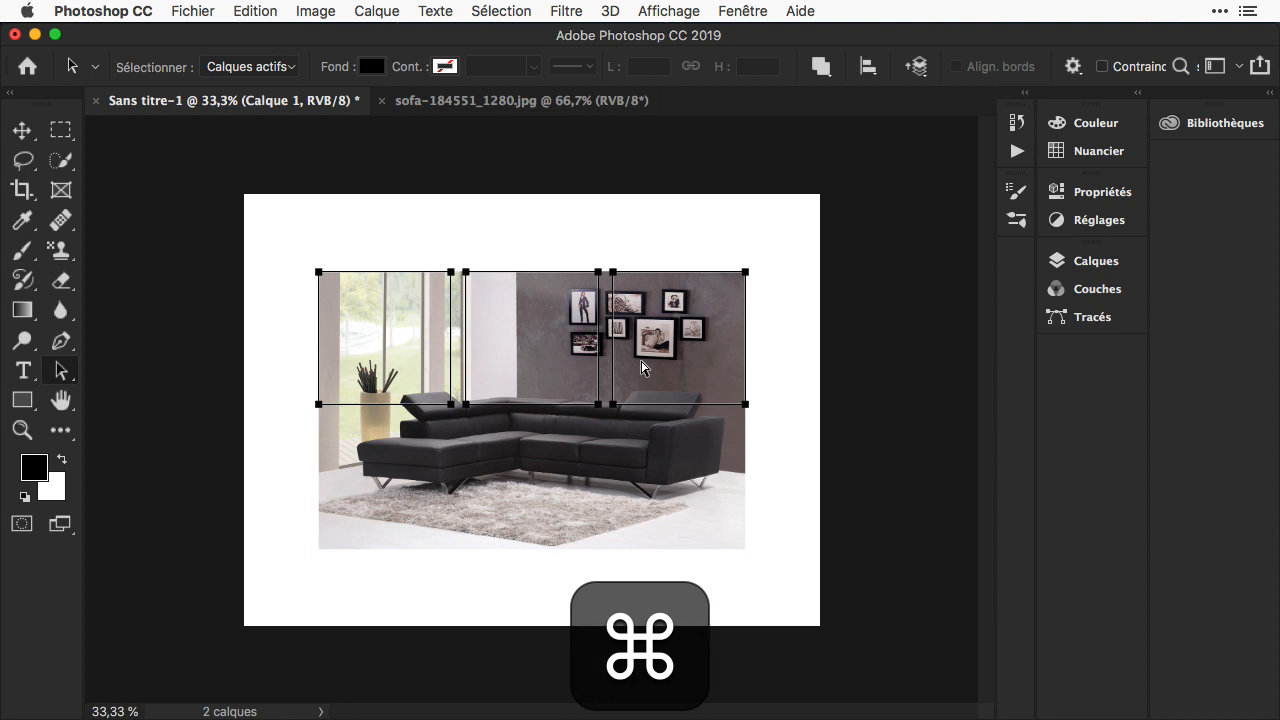
key(super+v)
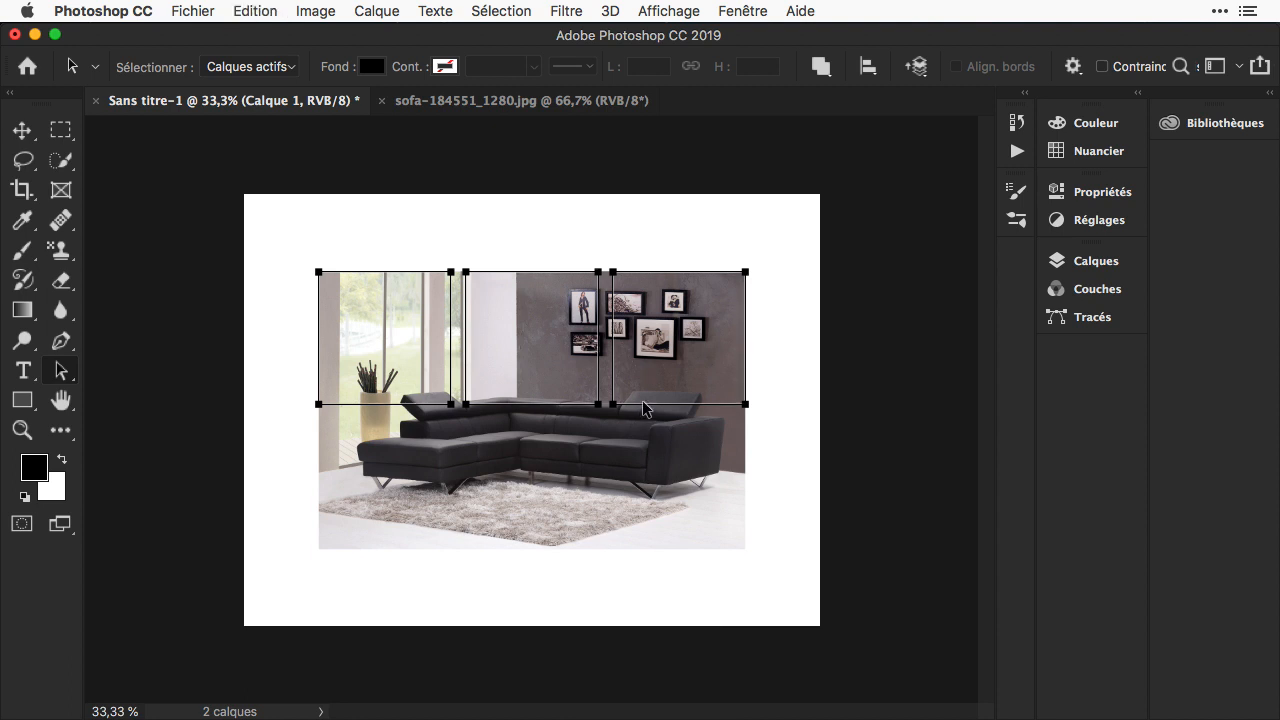
drag(643, 408, 646, 553)
drag(533, 392, 533, 536)
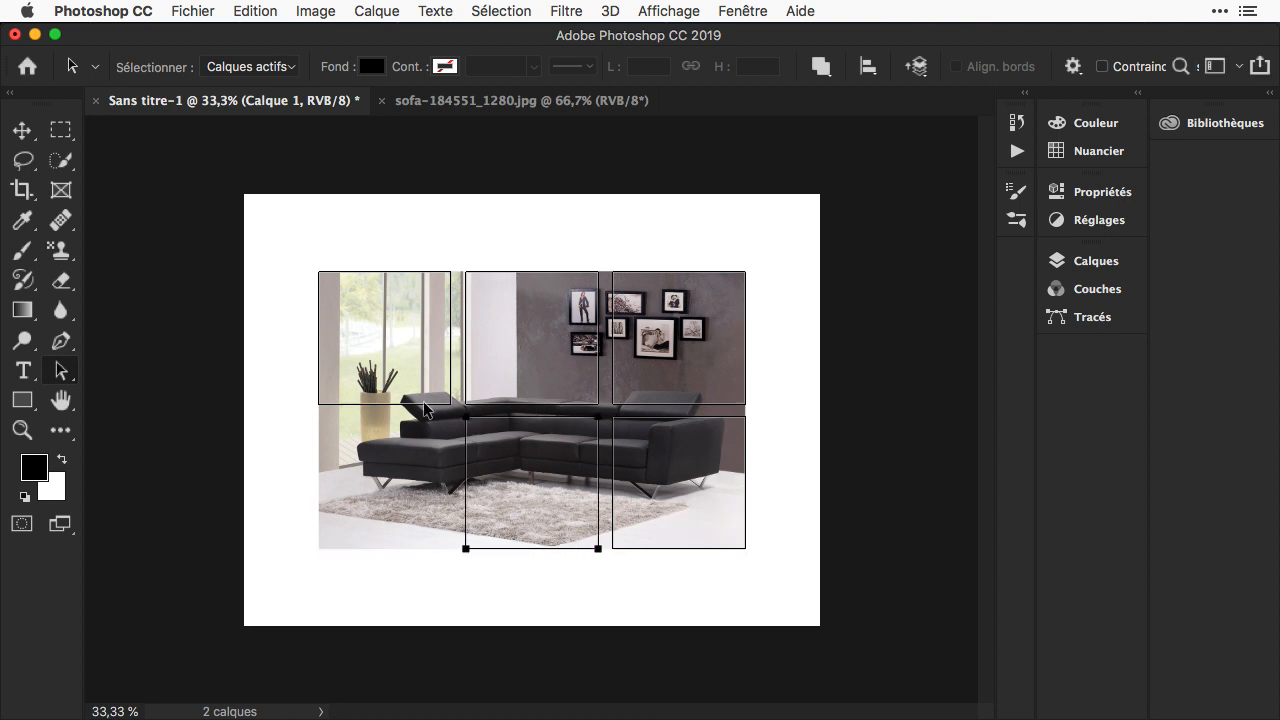
click(425, 404)
drag(425, 408, 438, 552)
- Add a vector mask to Calque 1 from the selected path, then deselect the path
click(1083, 262)
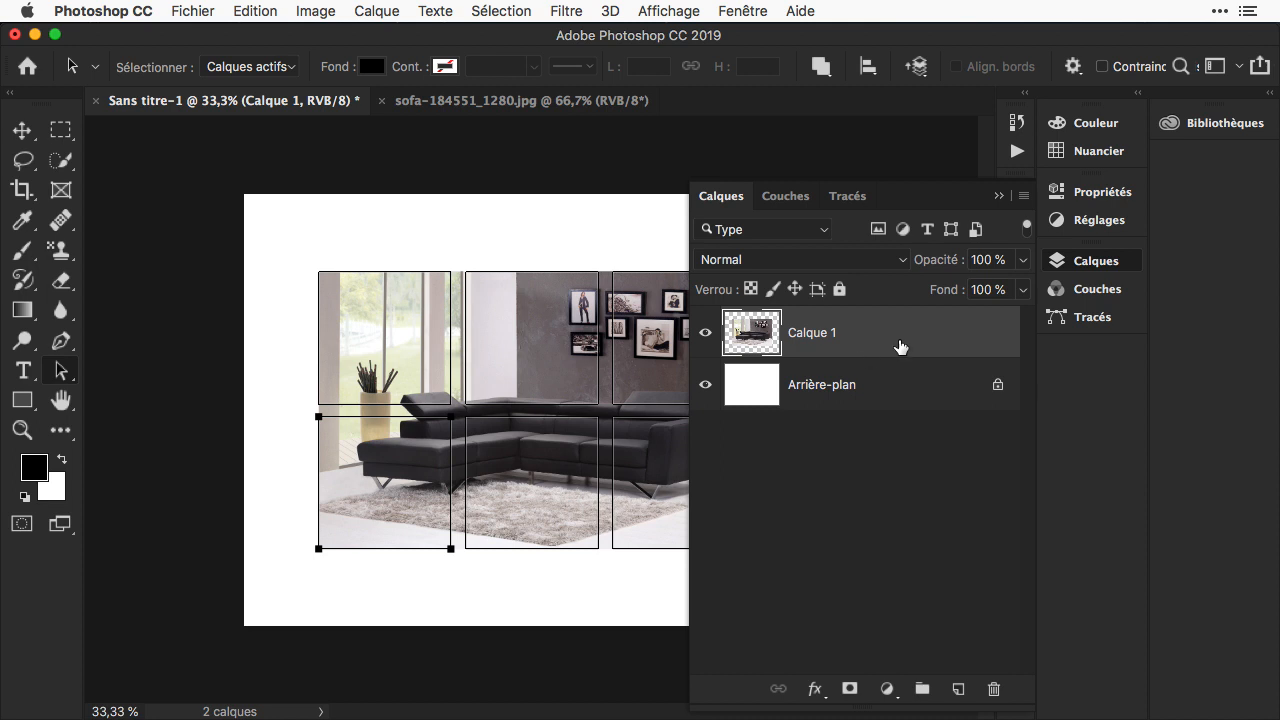
click(376, 12)
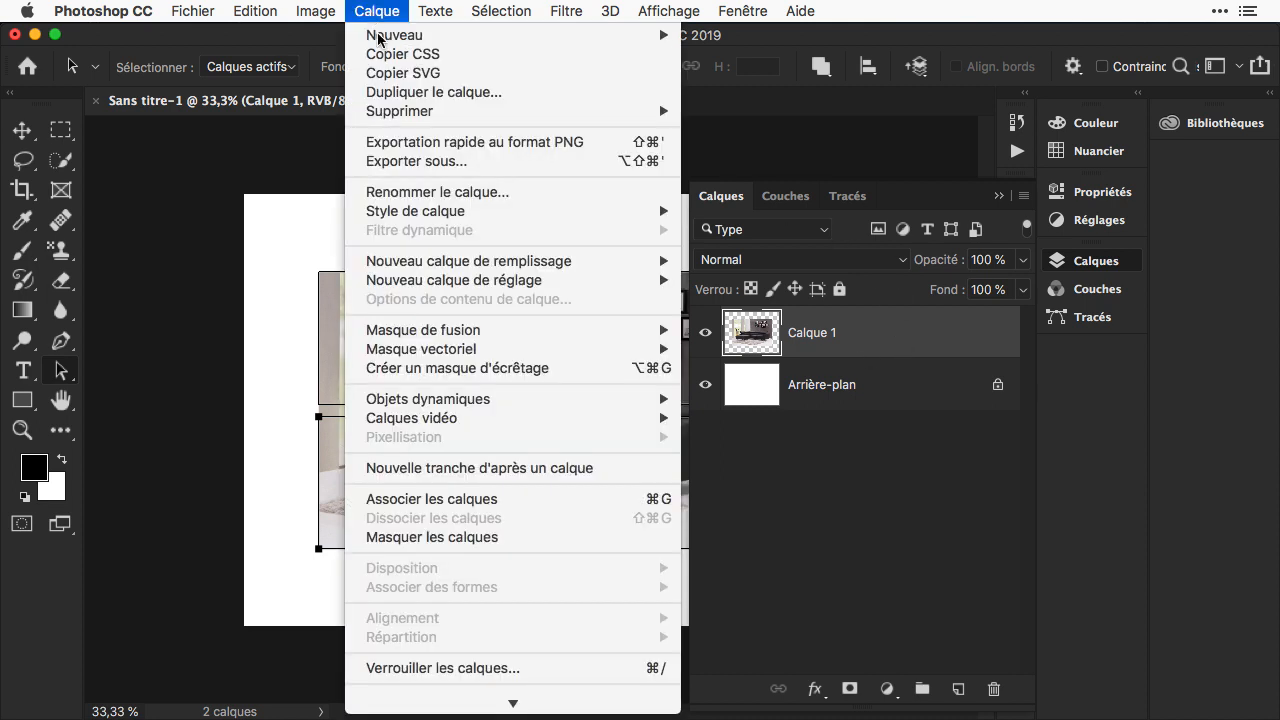
mouse_move(444, 347)
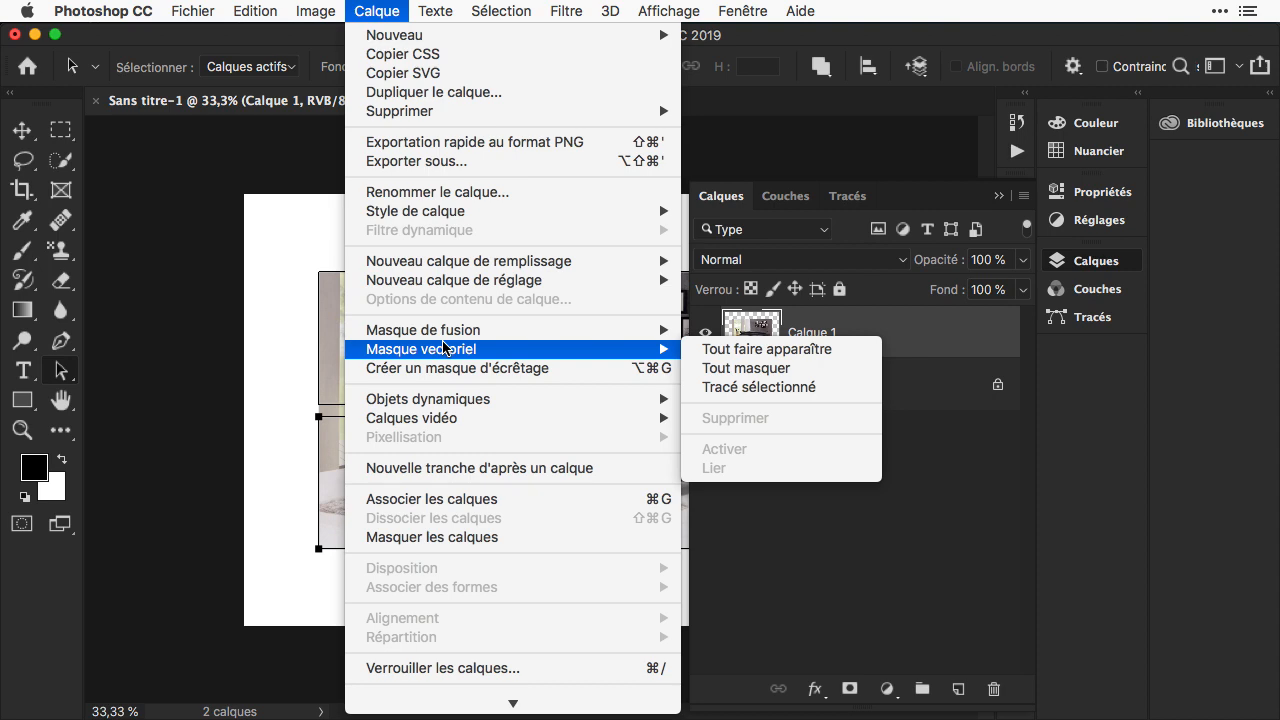
click(817, 387)
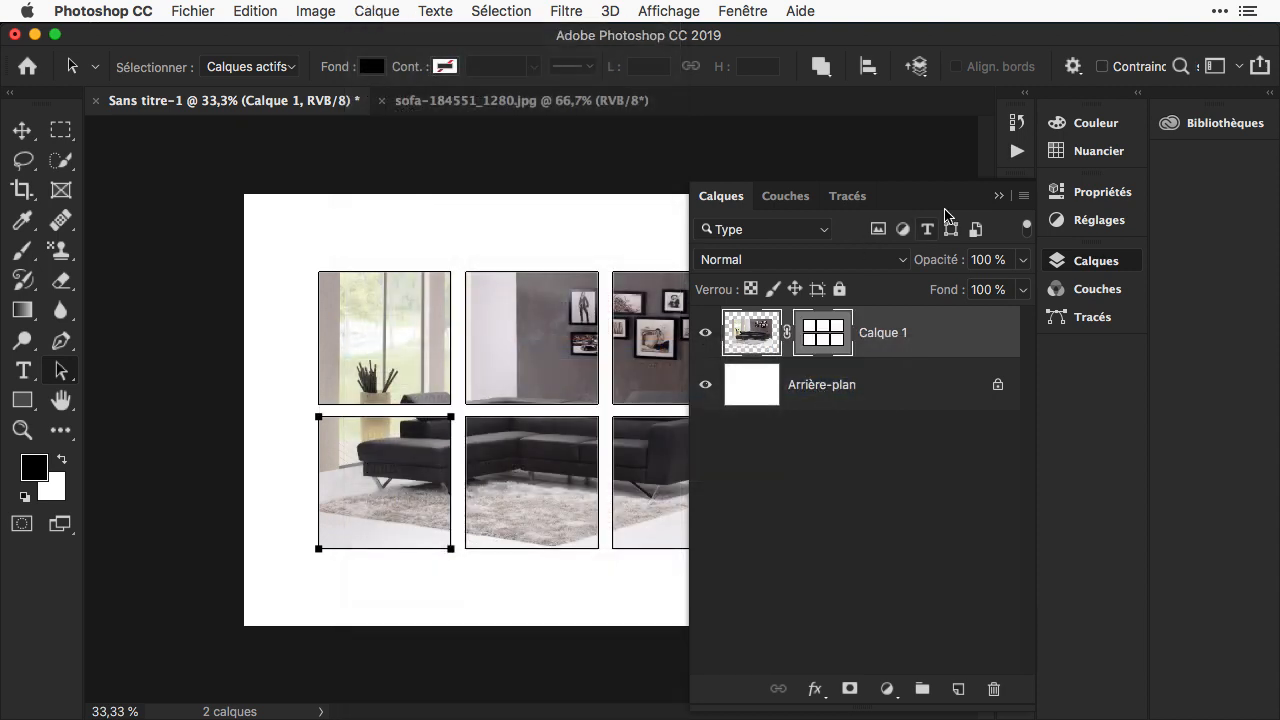
click(998, 196)
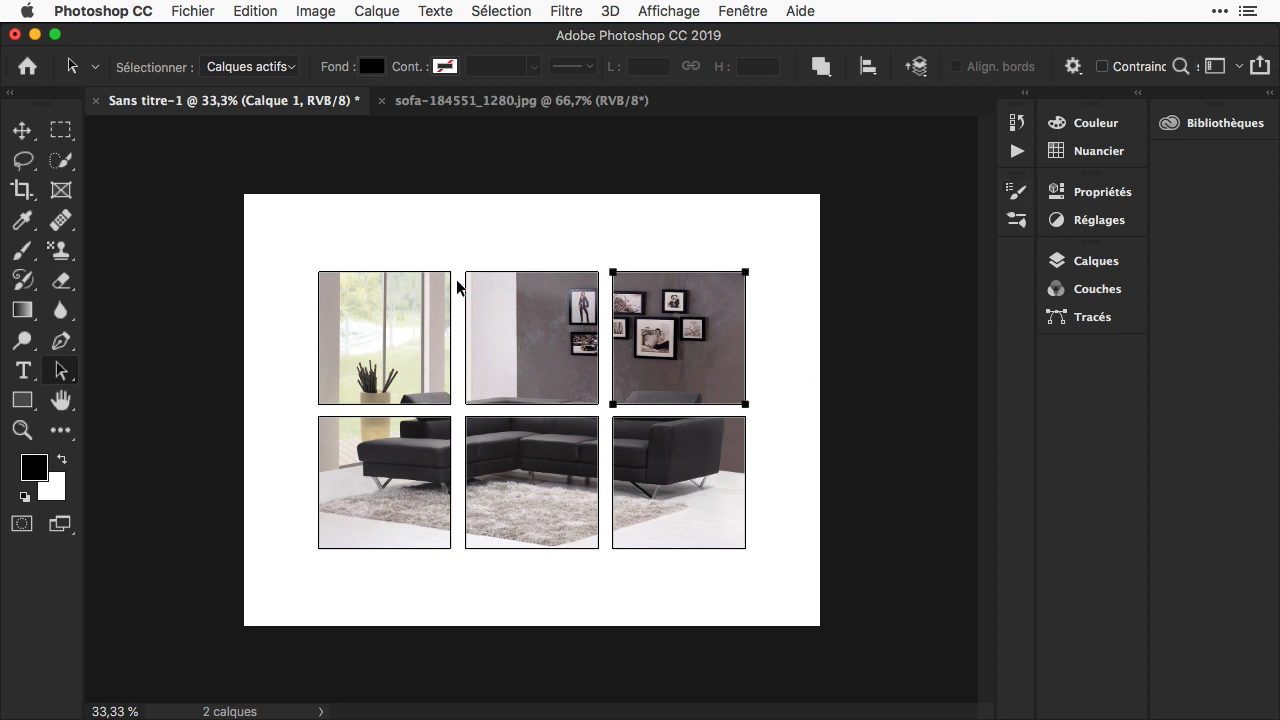
click(792, 447)
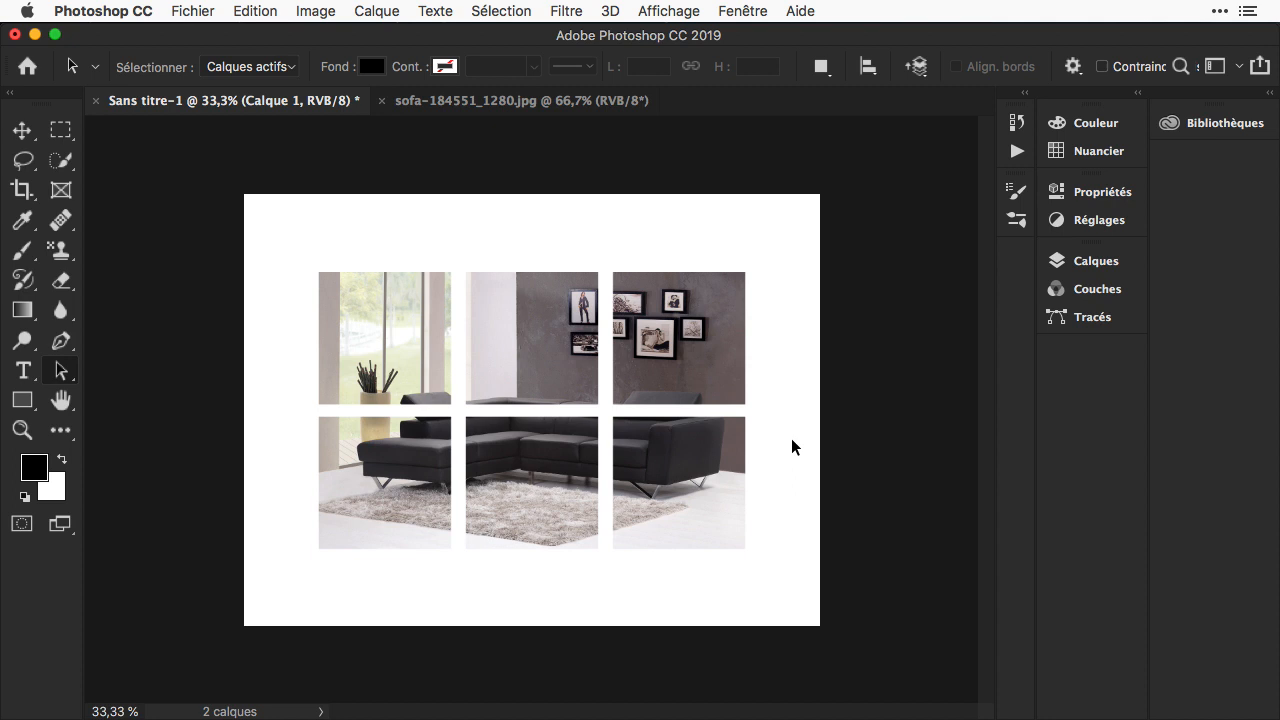
- Add a Contour layer style to Calque 1 with a 1 px black stroke, position Intérieur and 100% opacity
click(1092, 262)
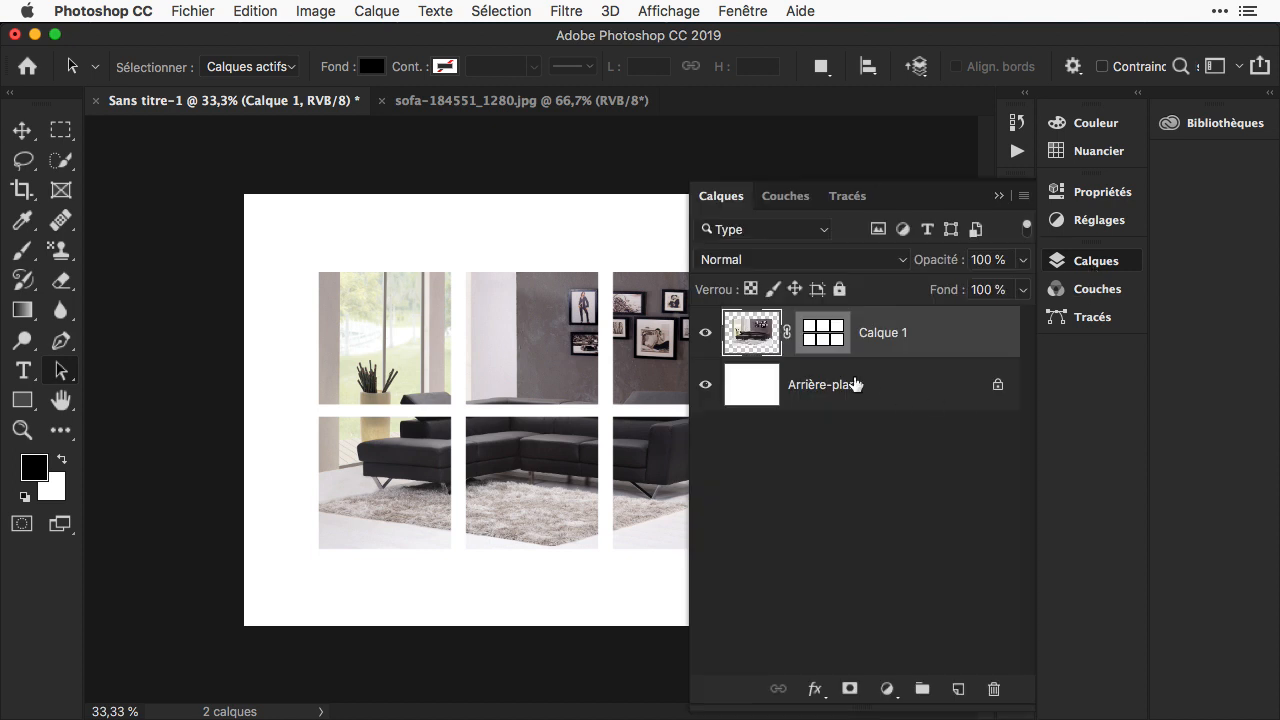
click(816, 690)
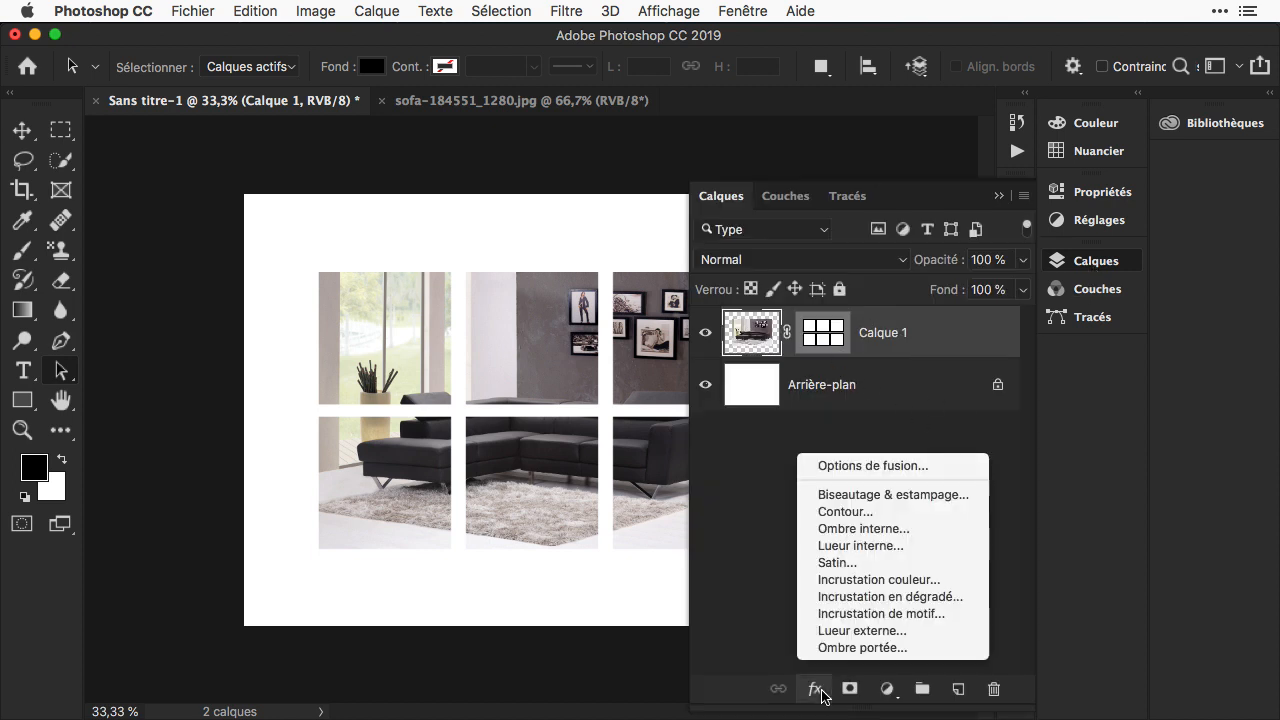
click(880, 511)
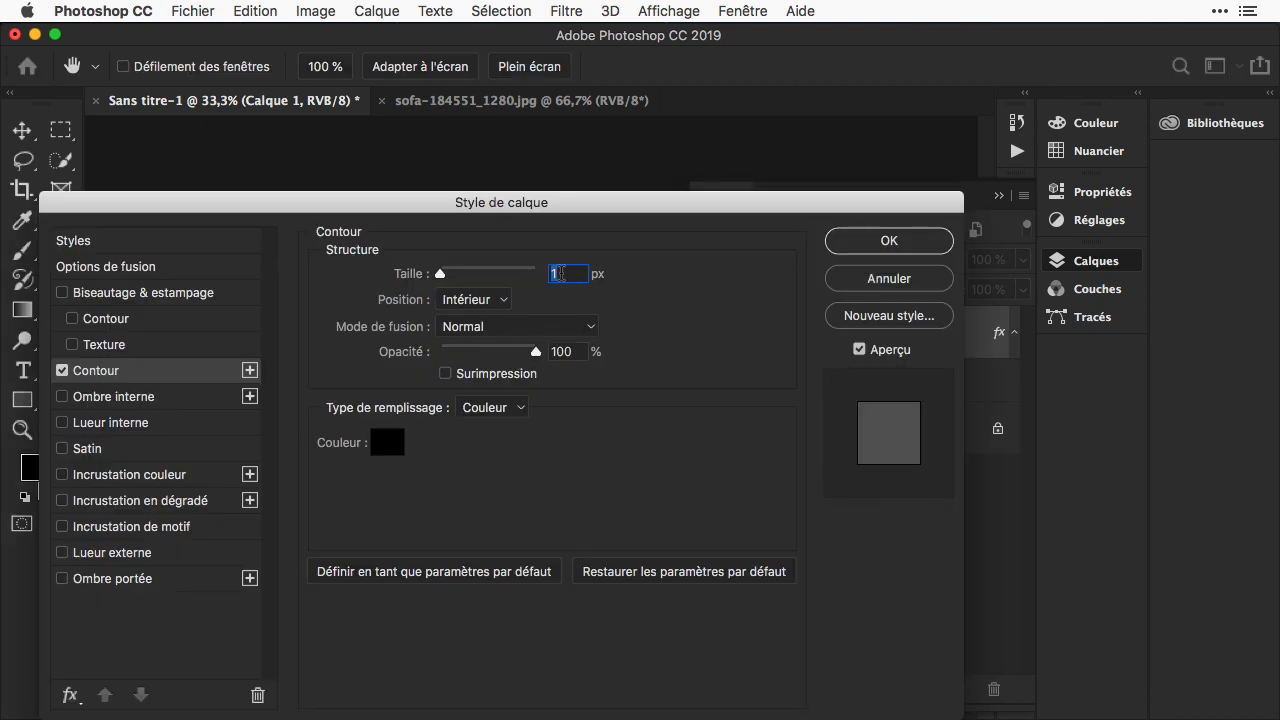
click(890, 241)
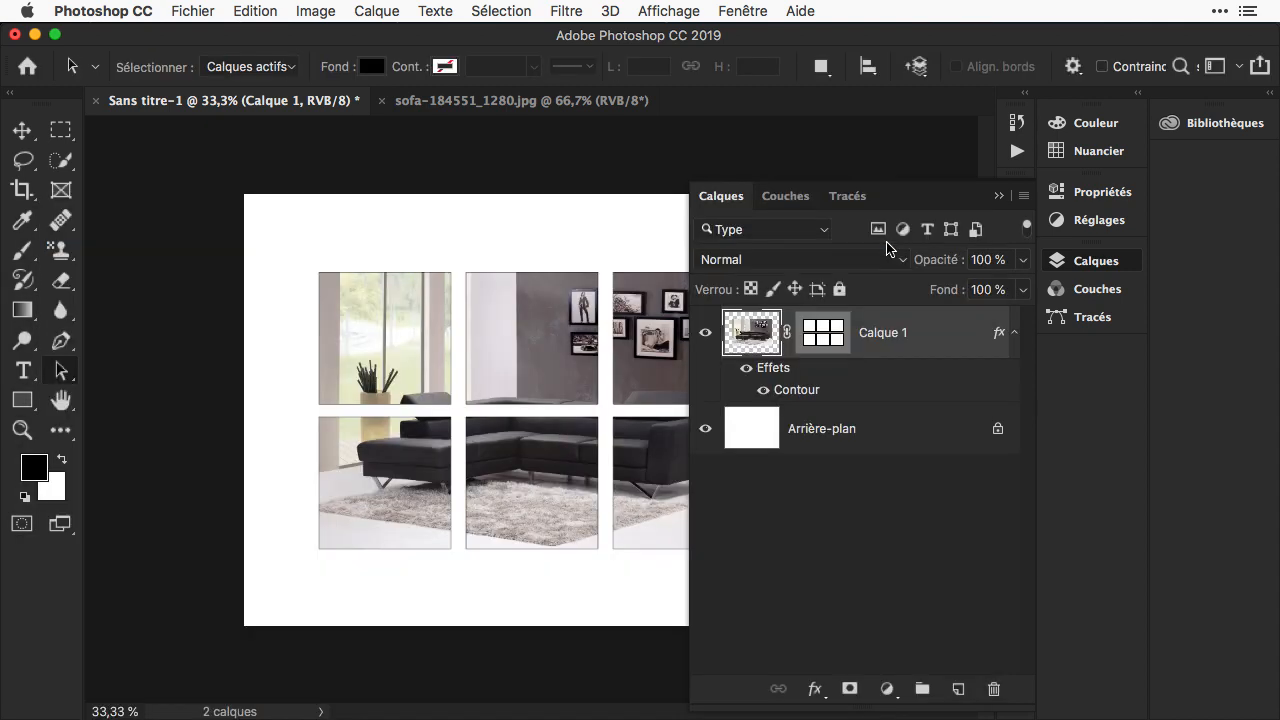
click(1000, 196)
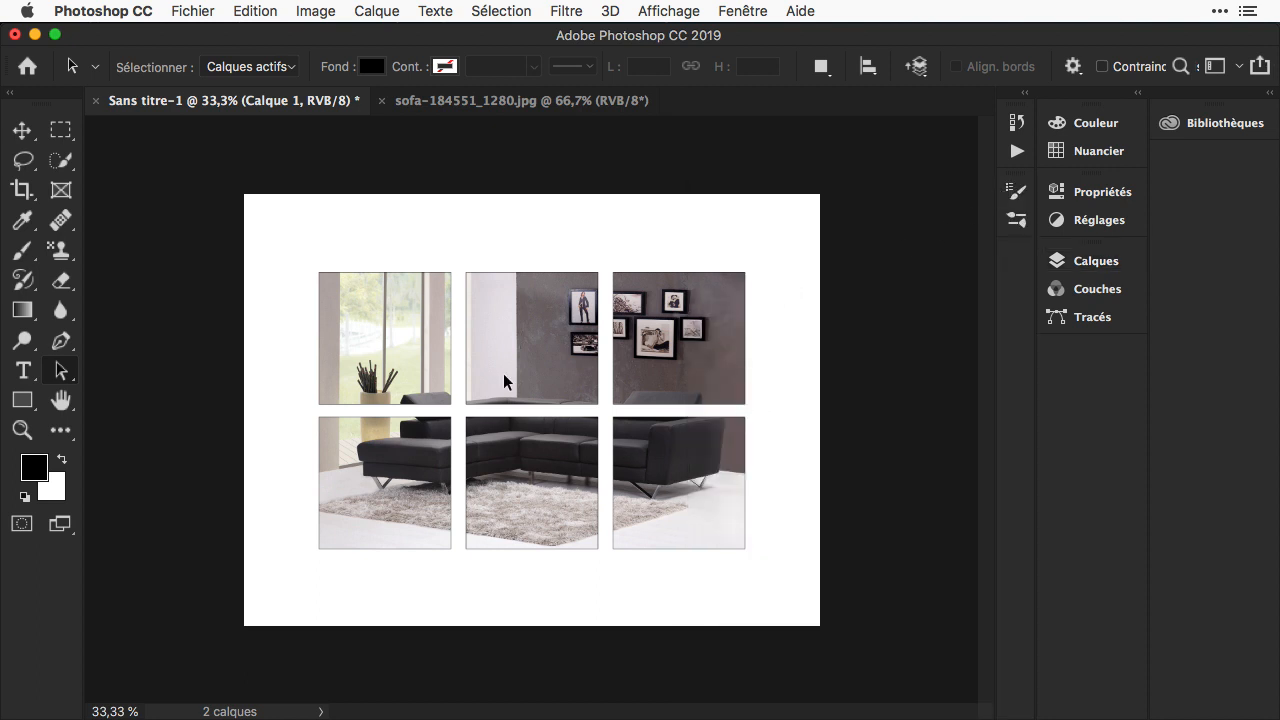
- Copy the upper-left square path from Calque 1's vector mask and paste it as a vector mask on a new layer
key(u)
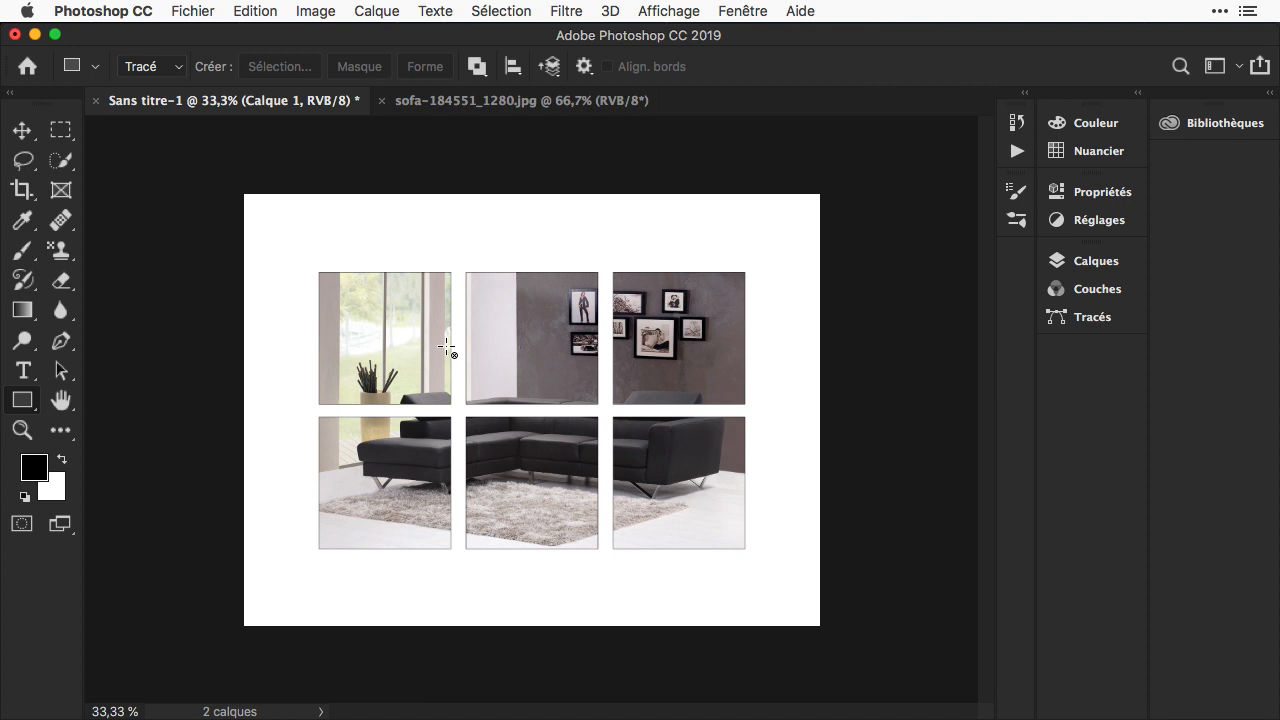
click(1063, 261)
click(822, 333)
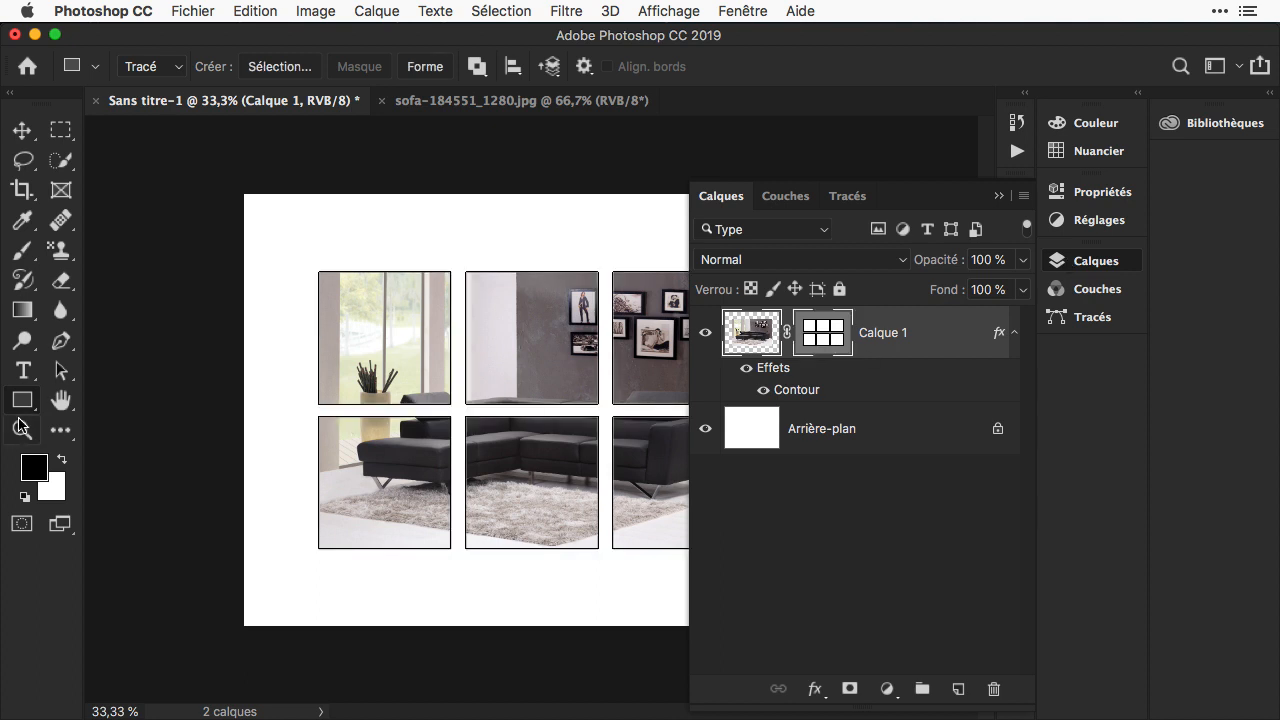
click(58, 378)
click(362, 278)
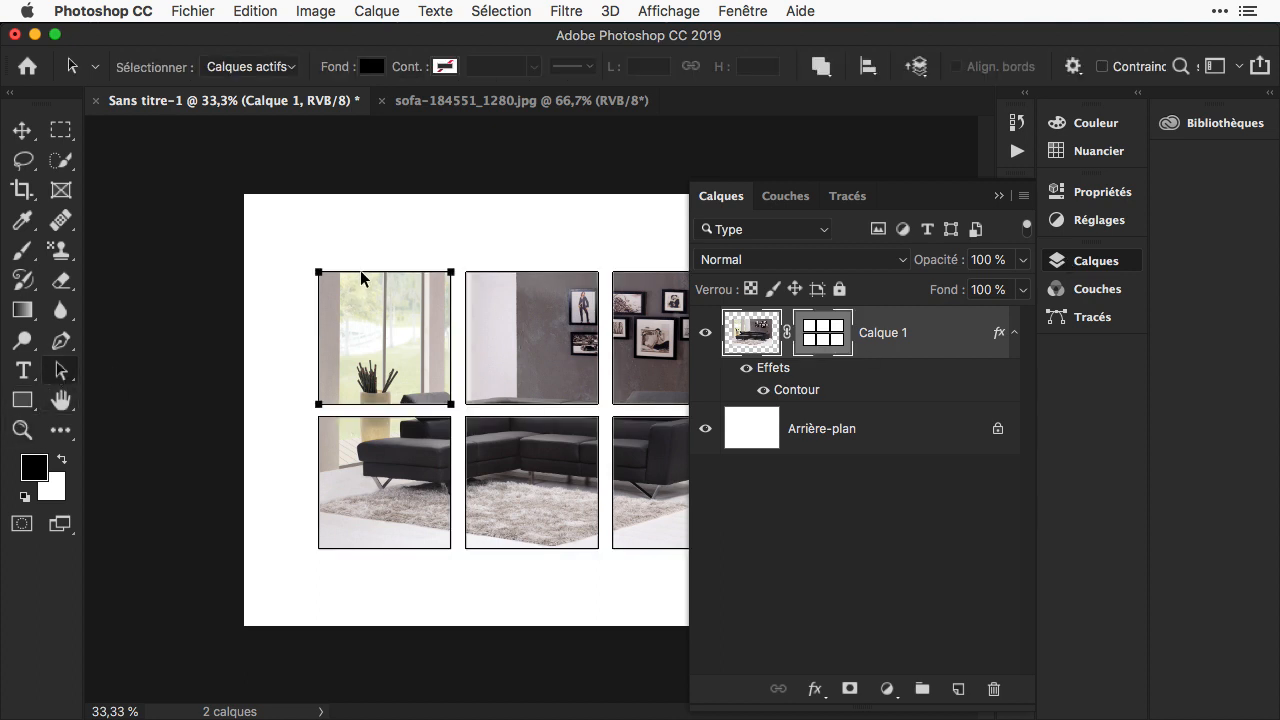
key(super+c)
click(957, 690)
key(super+v)
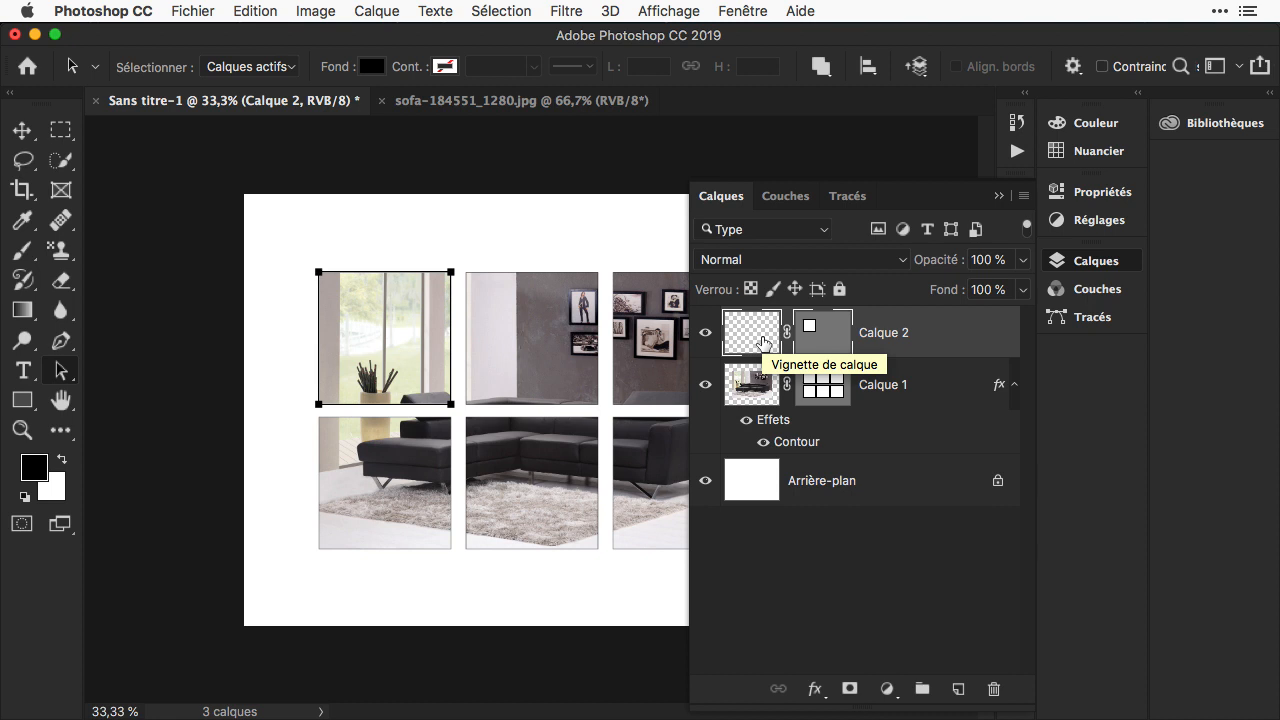
- Fill Calque 2 with the black foreground colour and add a dark purple Incrustation couleur layer style, mode Normal, 100% opacity
key(alt+BackSpace)
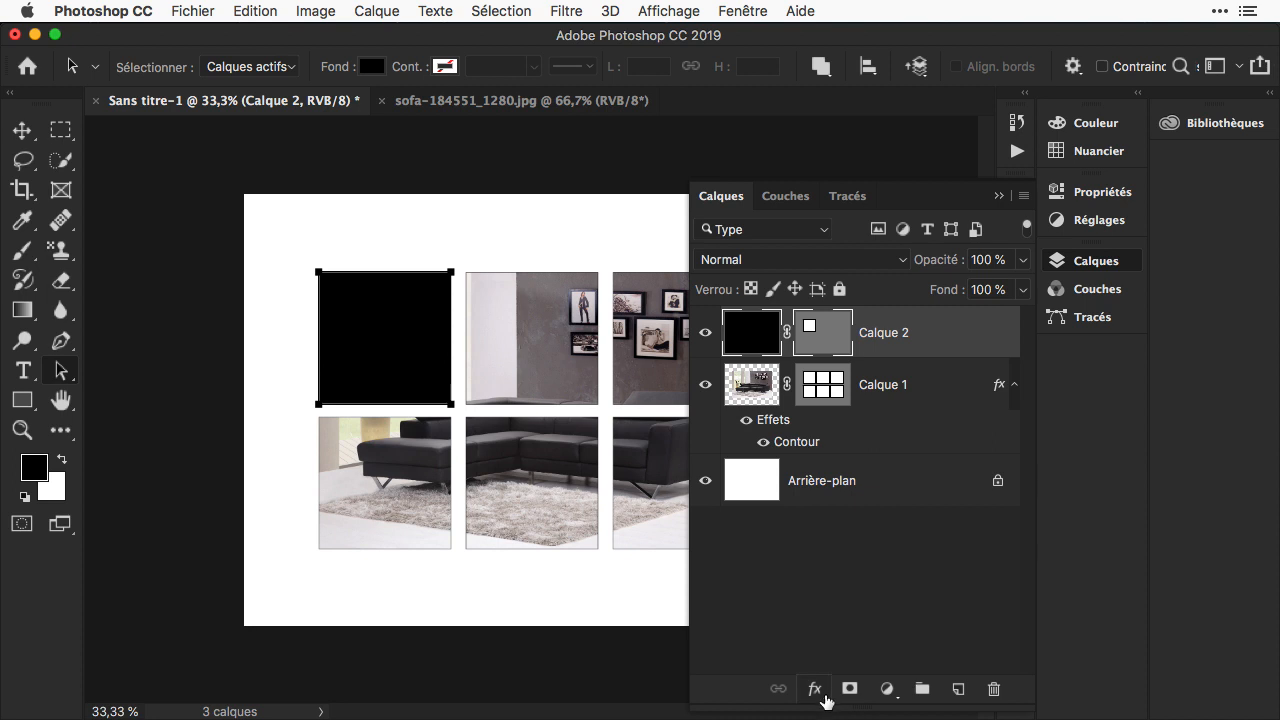
click(816, 690)
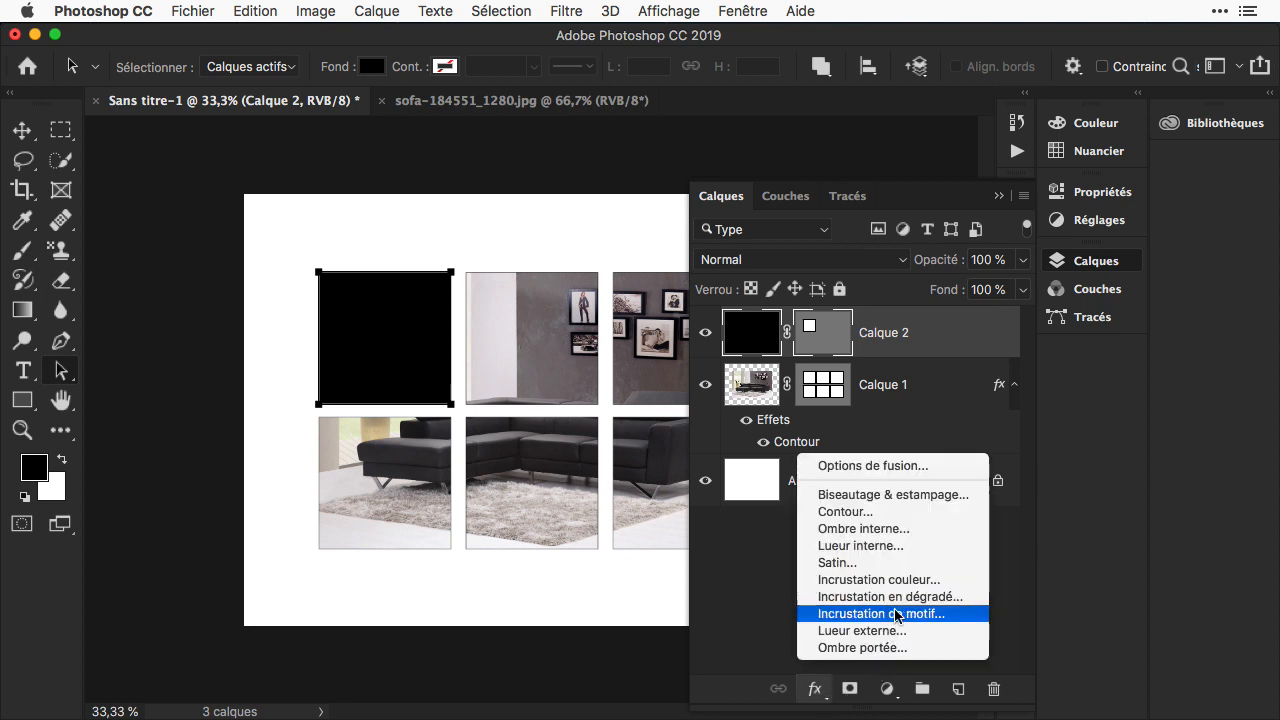
click(897, 580)
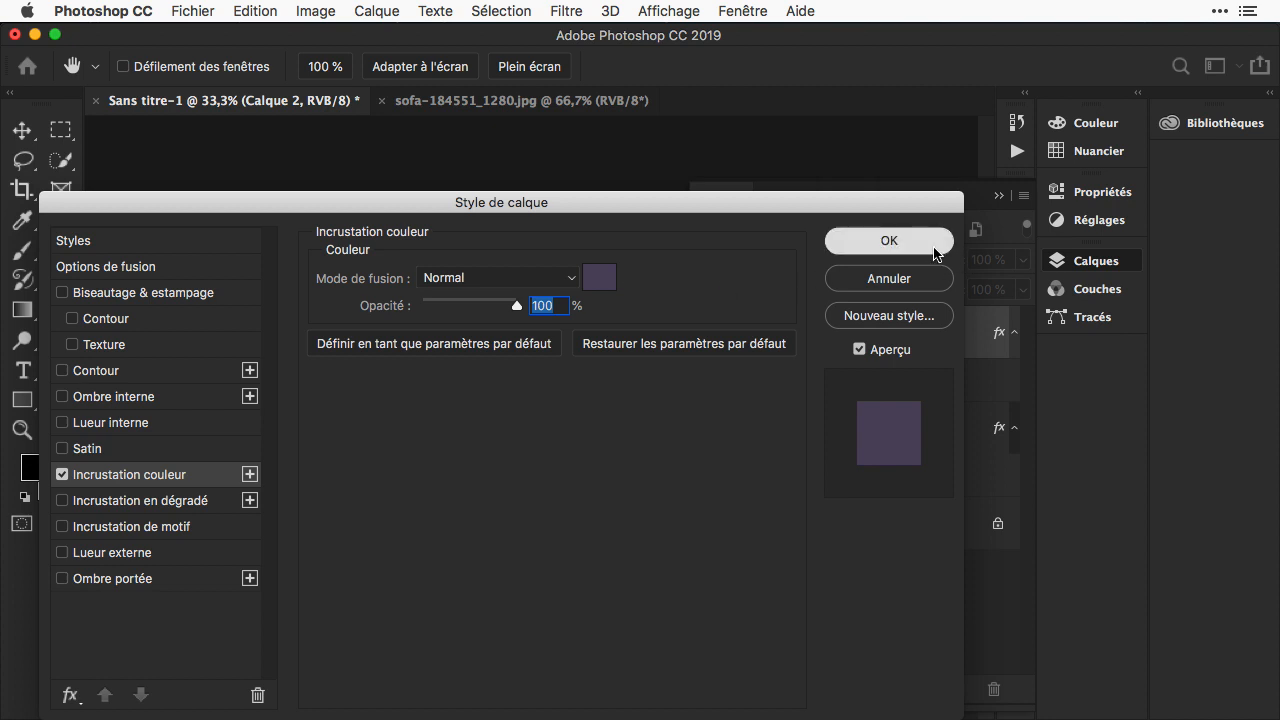
click(941, 247)
click(456, 328)
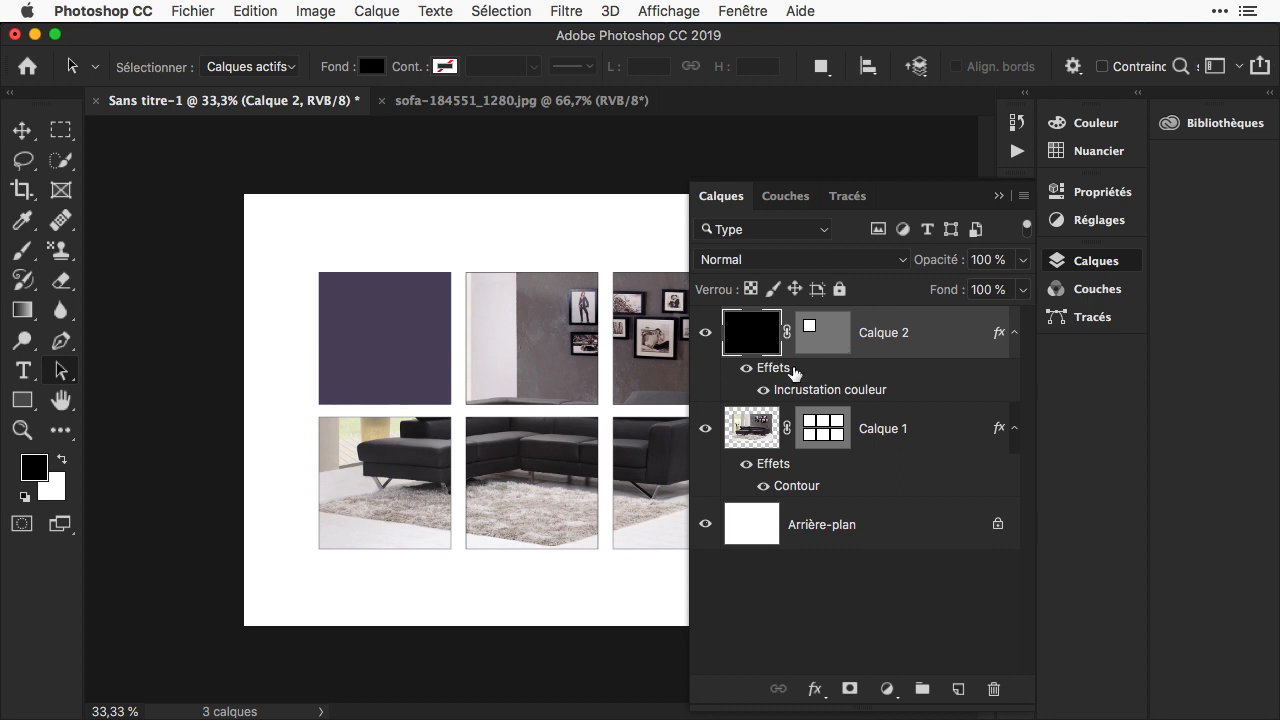
- Add a Contour layer style to Calque 2
click(826, 692)
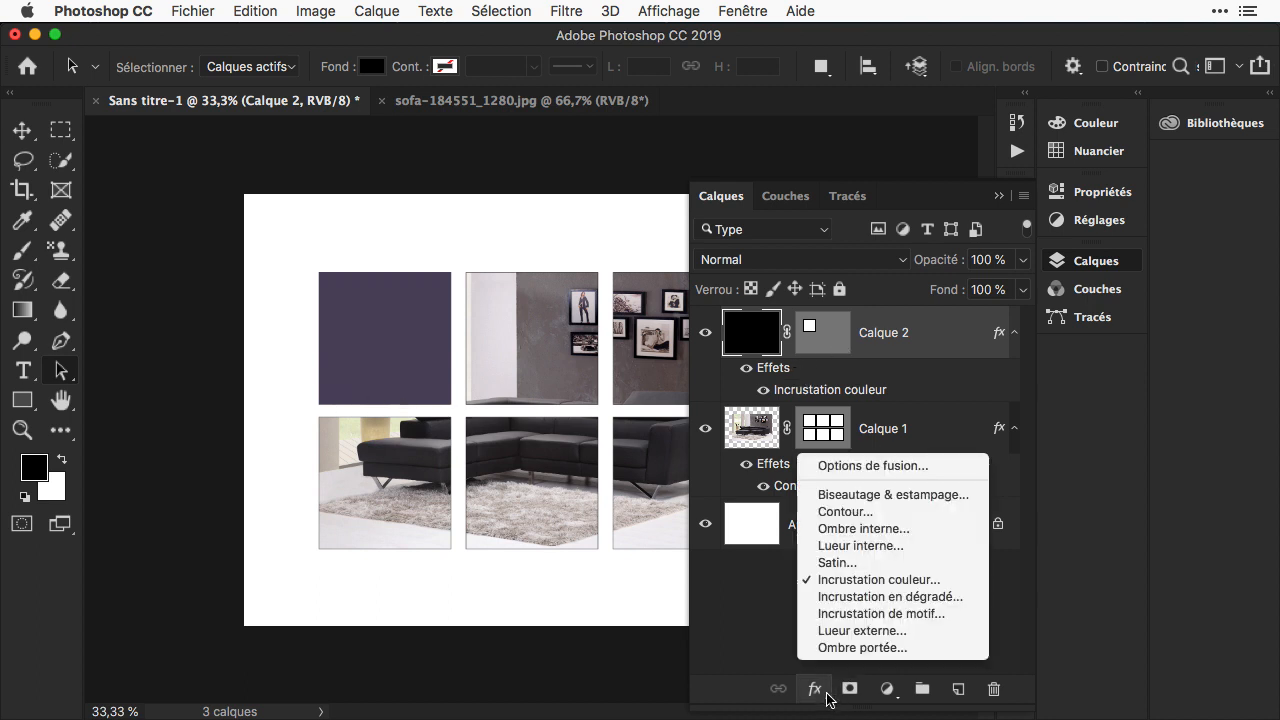
click(876, 514)
click(940, 245)
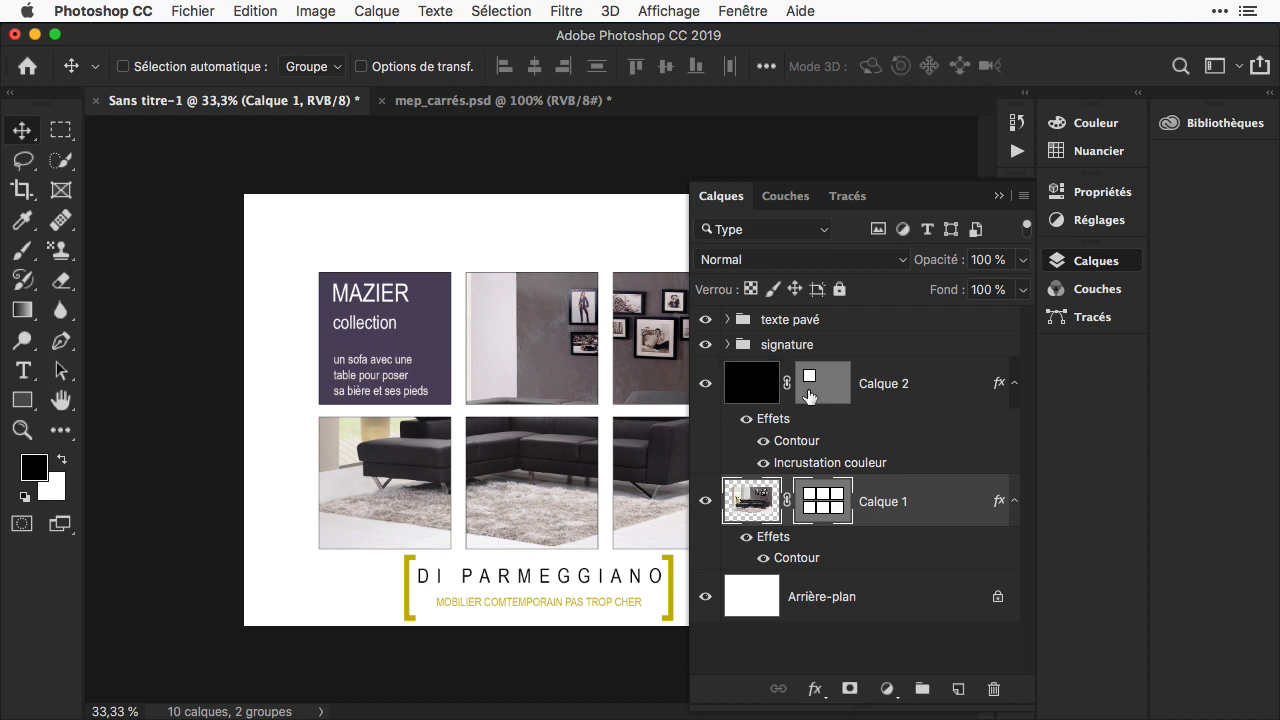
- Select the texte pavé and signature groups with Calque 2 and Calque 1, and move them together slightly upward on the page
shift+click(942, 568)
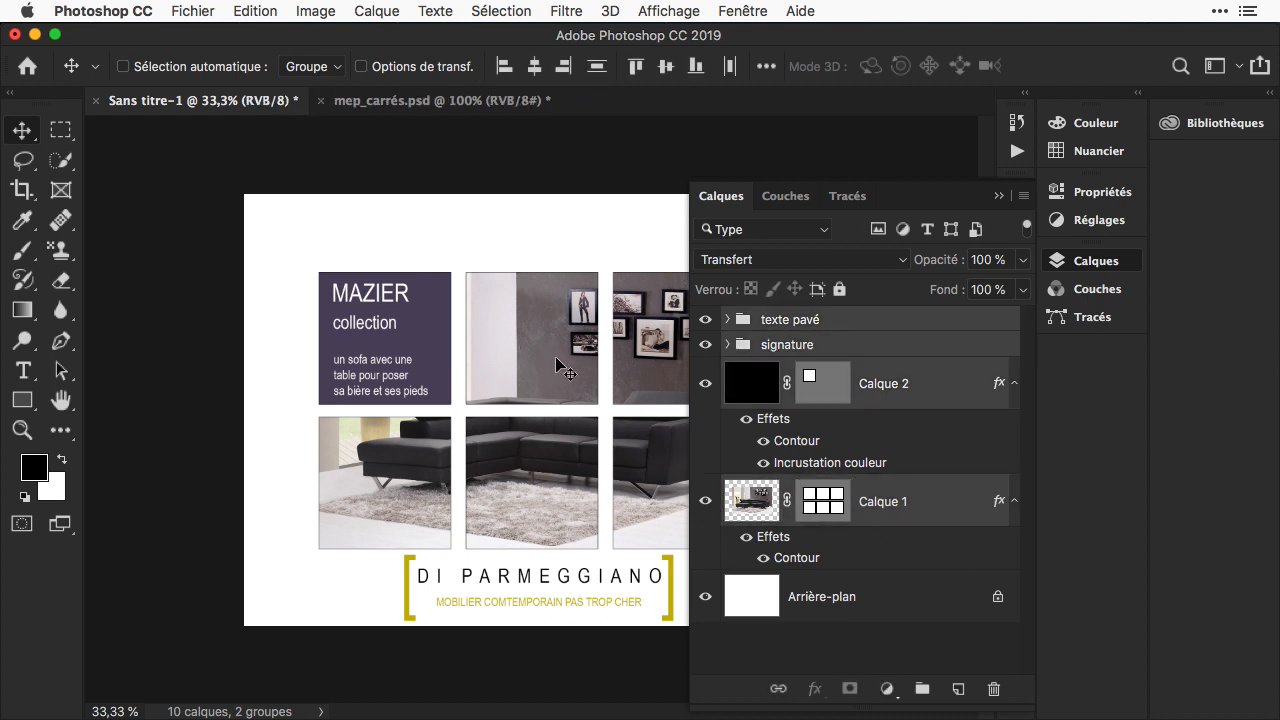
drag(563, 366, 570, 332)
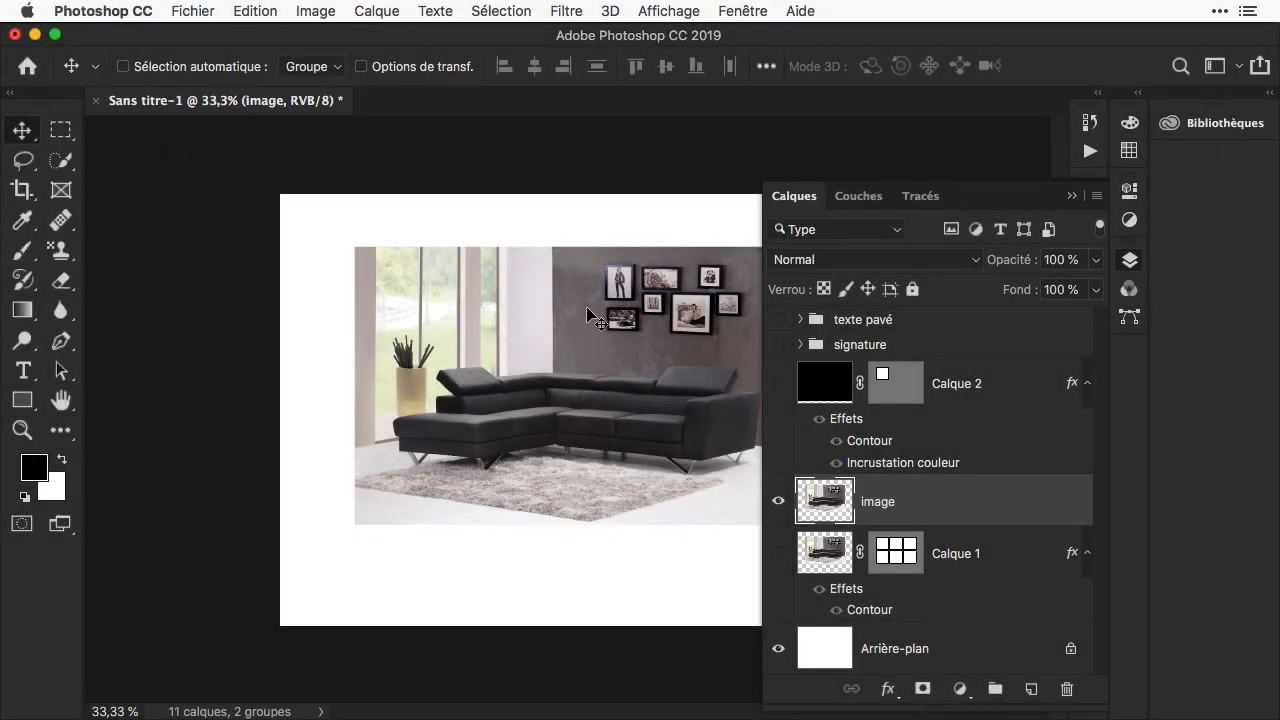
- Convert the image layer to a smart object
right_click(1008, 512)
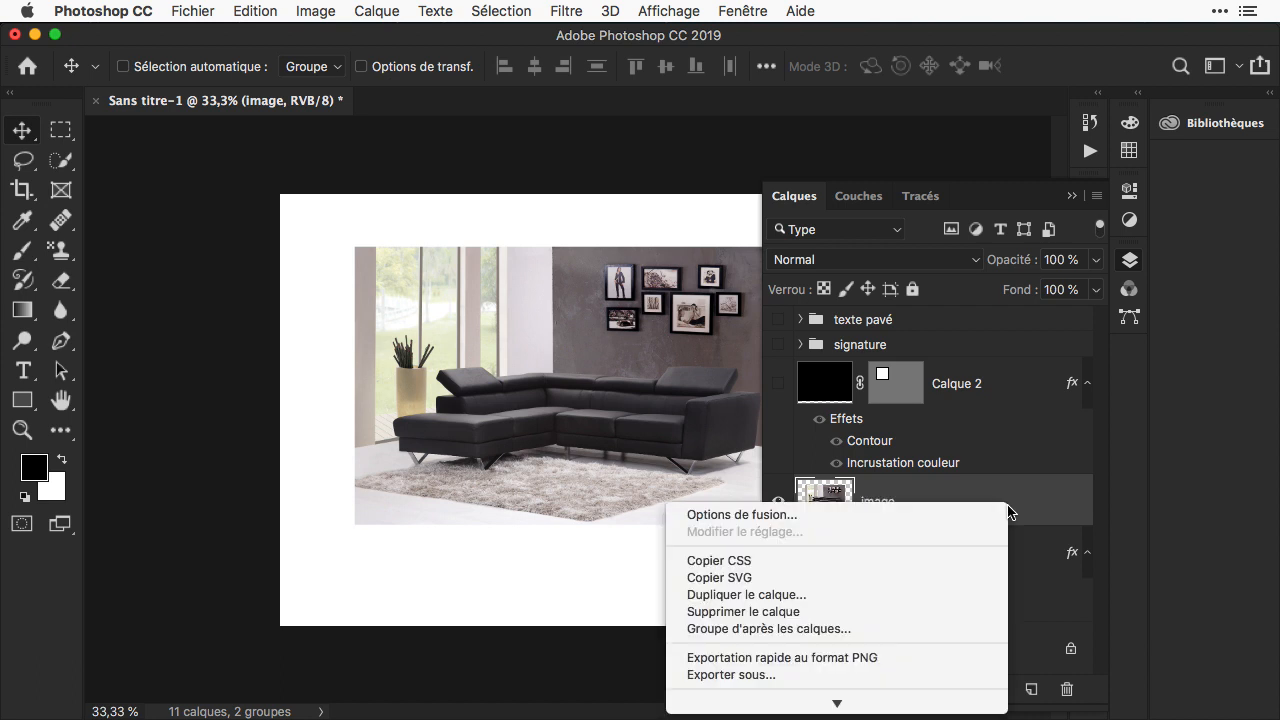
scroll(990, 570, down, 5)
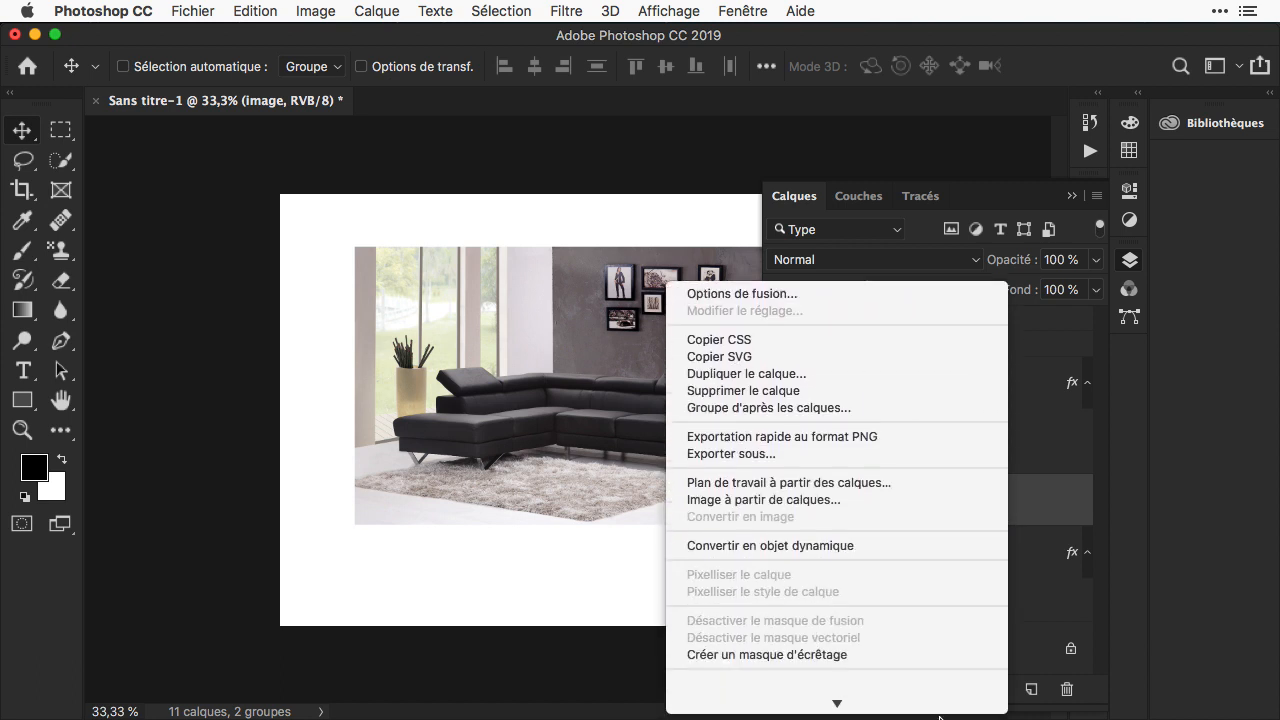
click(983, 429)
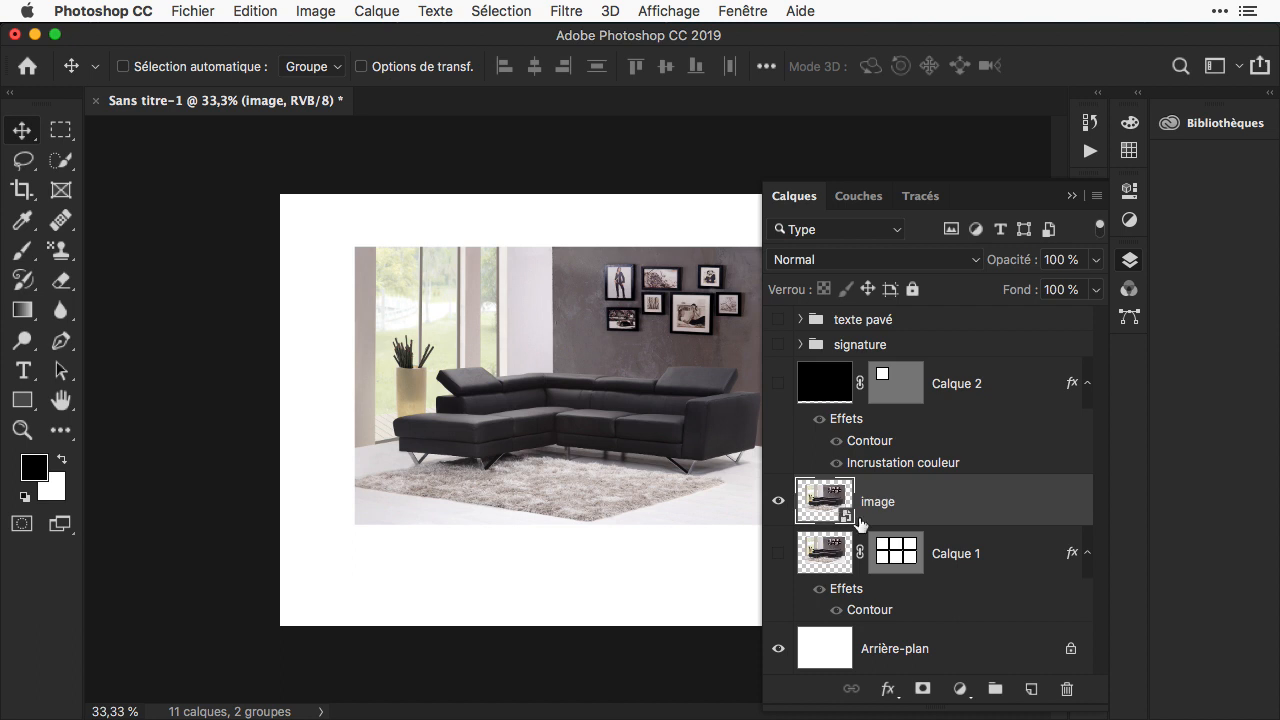
- Transfer the six-square vector mask from Calque 1 to the image layer
drag(912, 561, 910, 503)
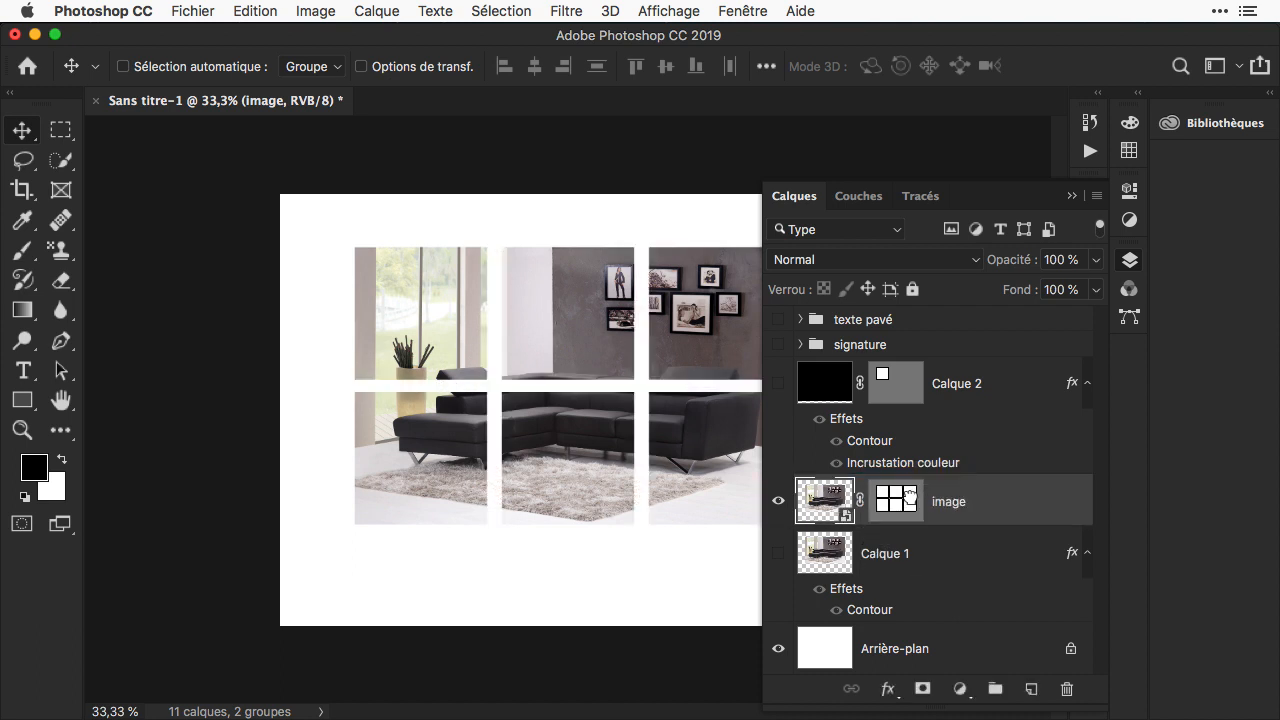
click(925, 577)
click(906, 509)
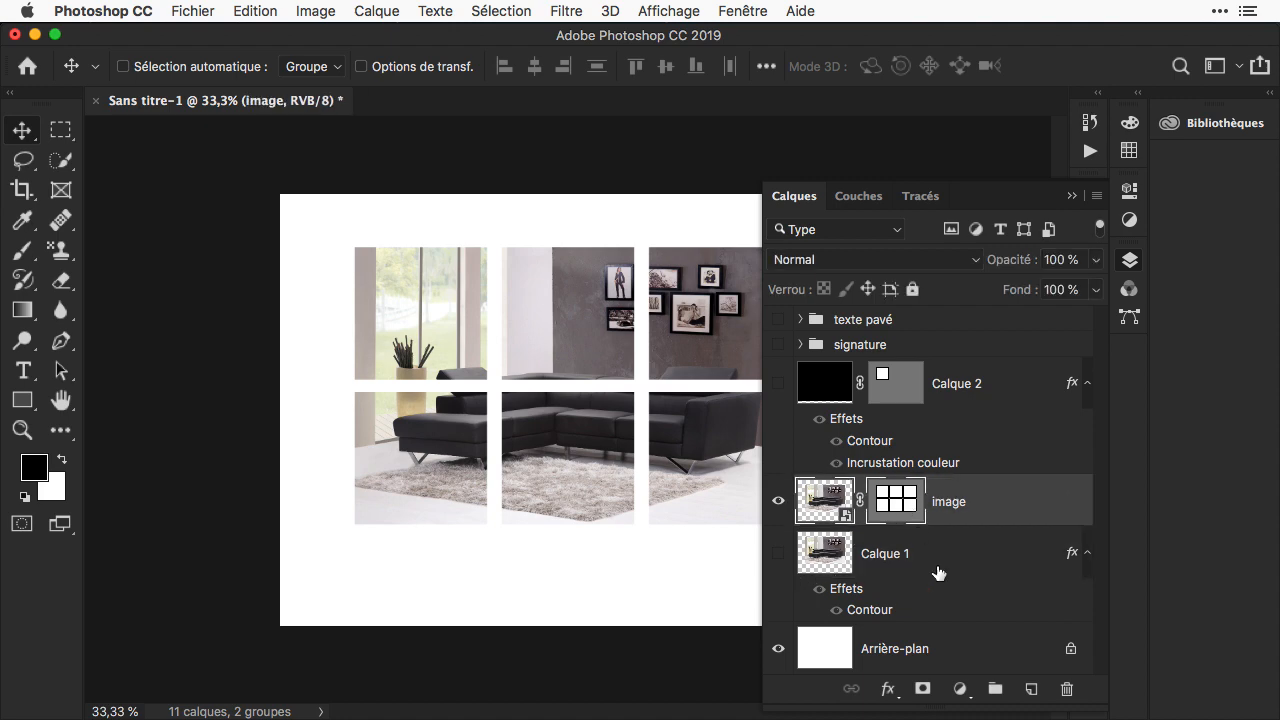
- Try to add a Contour layer style to the image layer
click(887, 689)
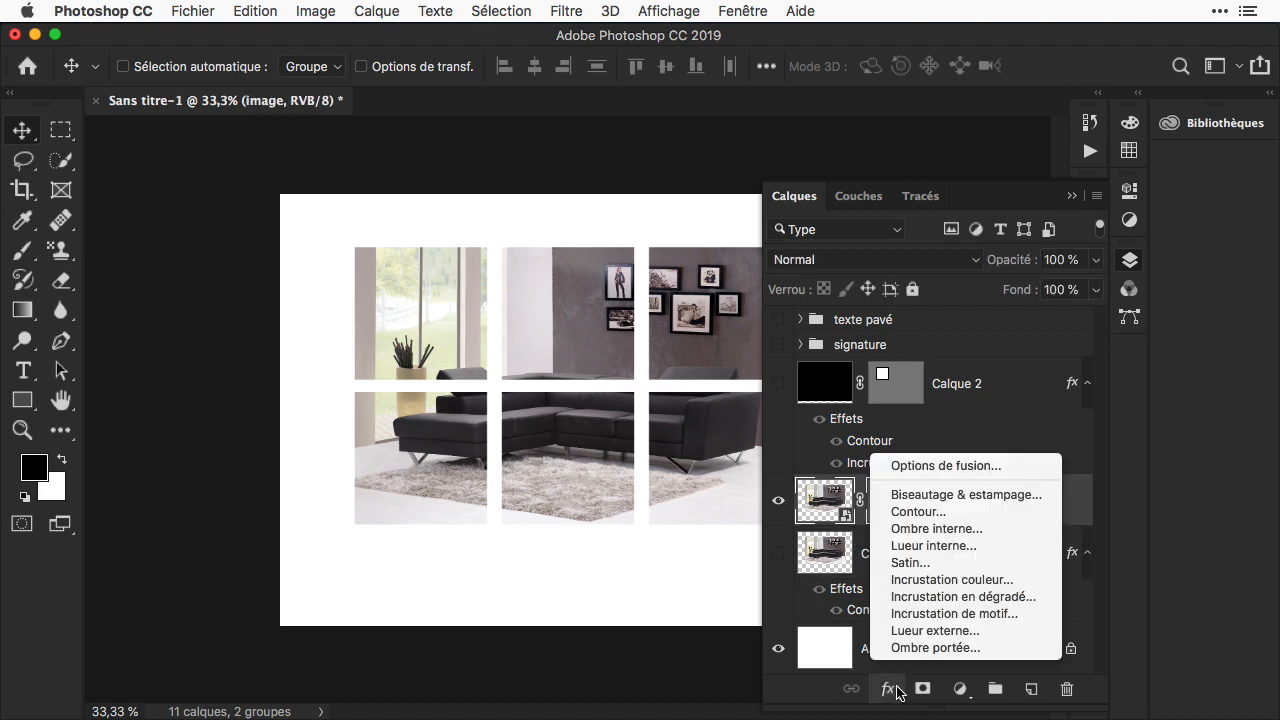
click(918, 511)
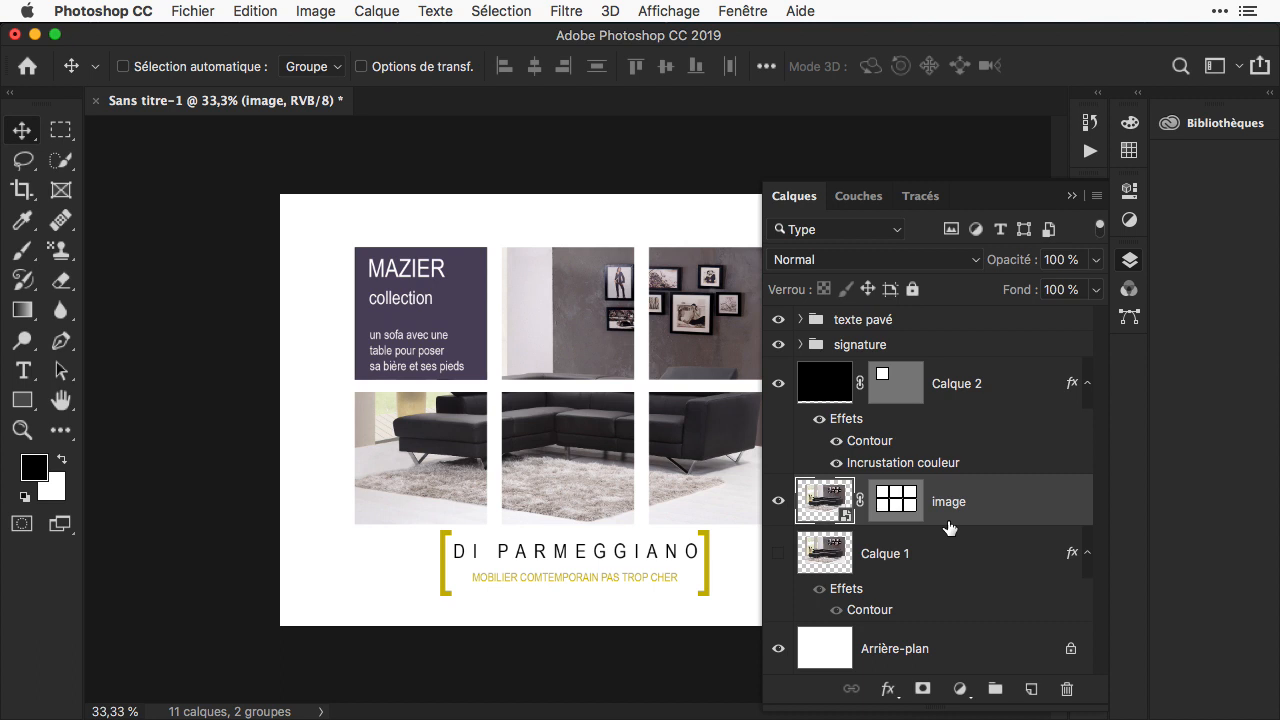
- Replace the contents of the image smart object with apartment-lounge-3147892_1280.jpg from the Téléchargements folder
right_click(981, 504)
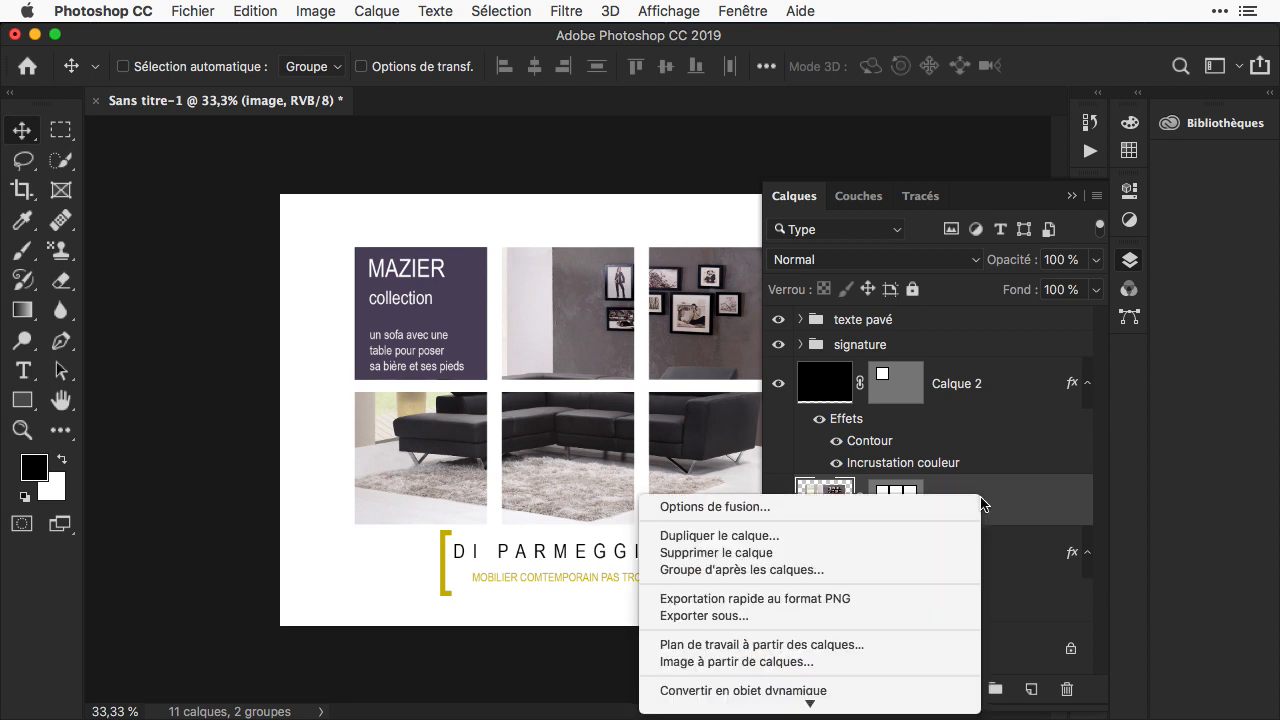
scroll(922, 606, down, 5)
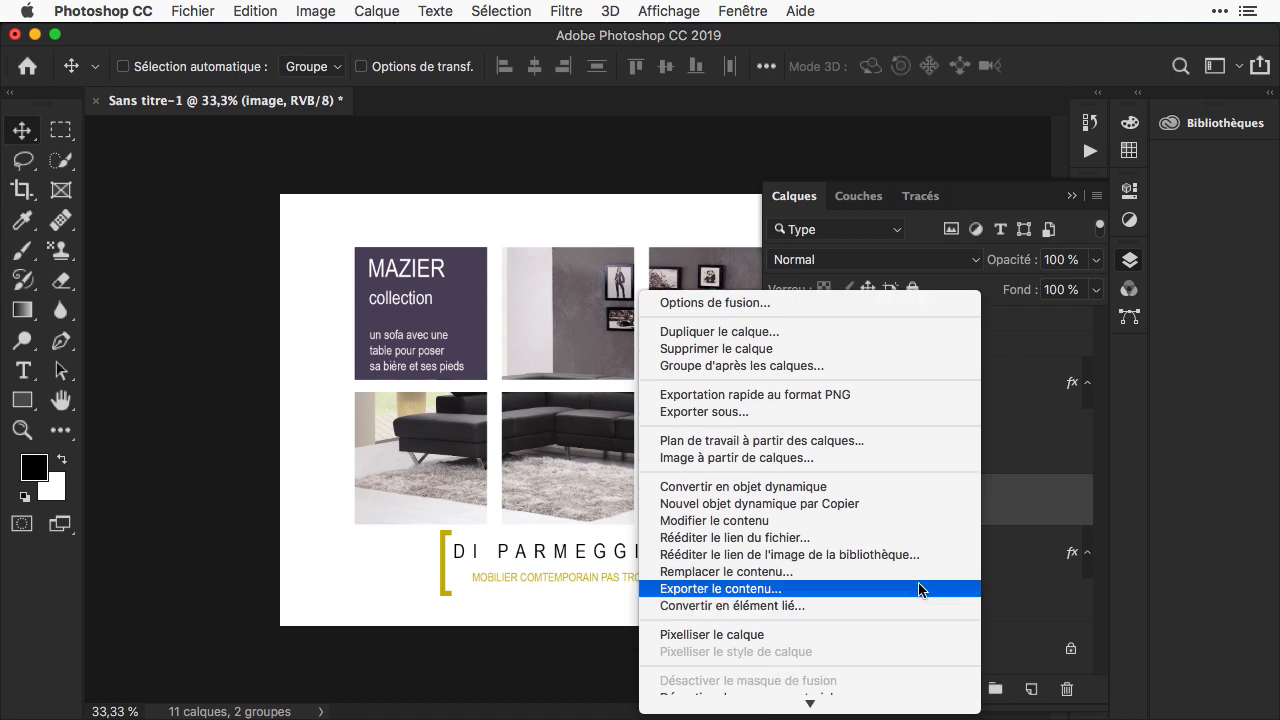
click(933, 573)
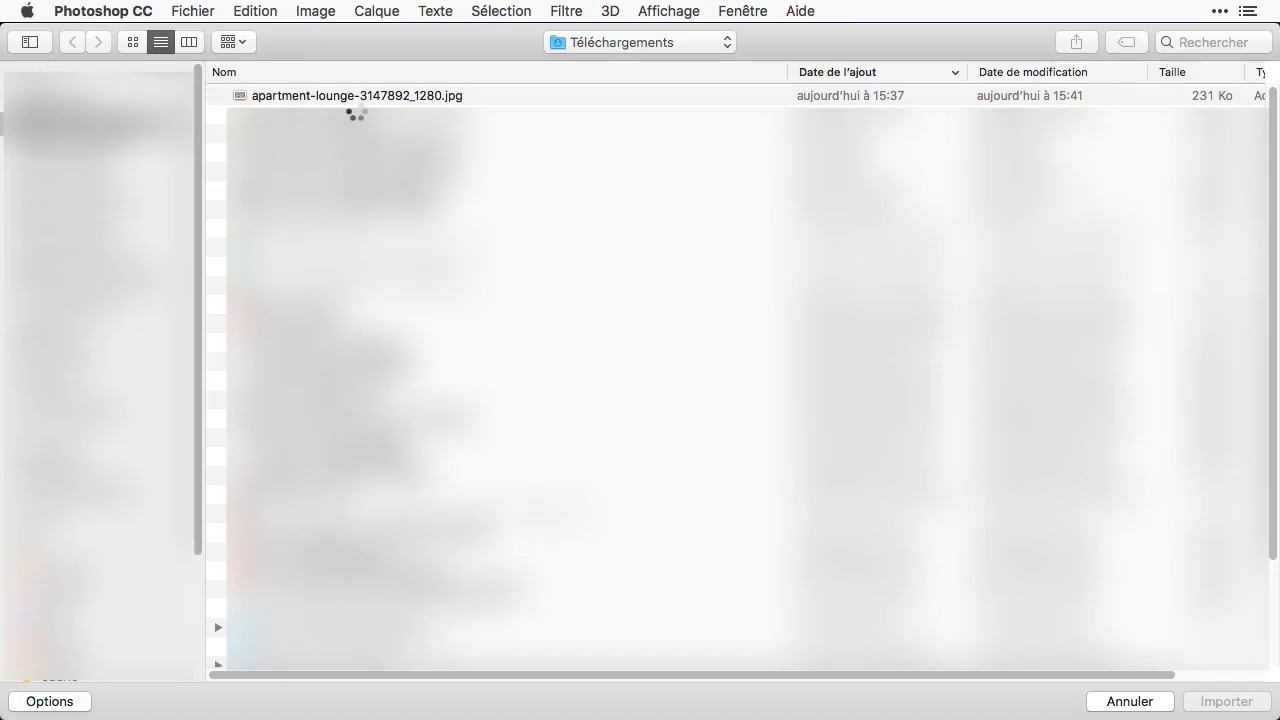
click(364, 96)
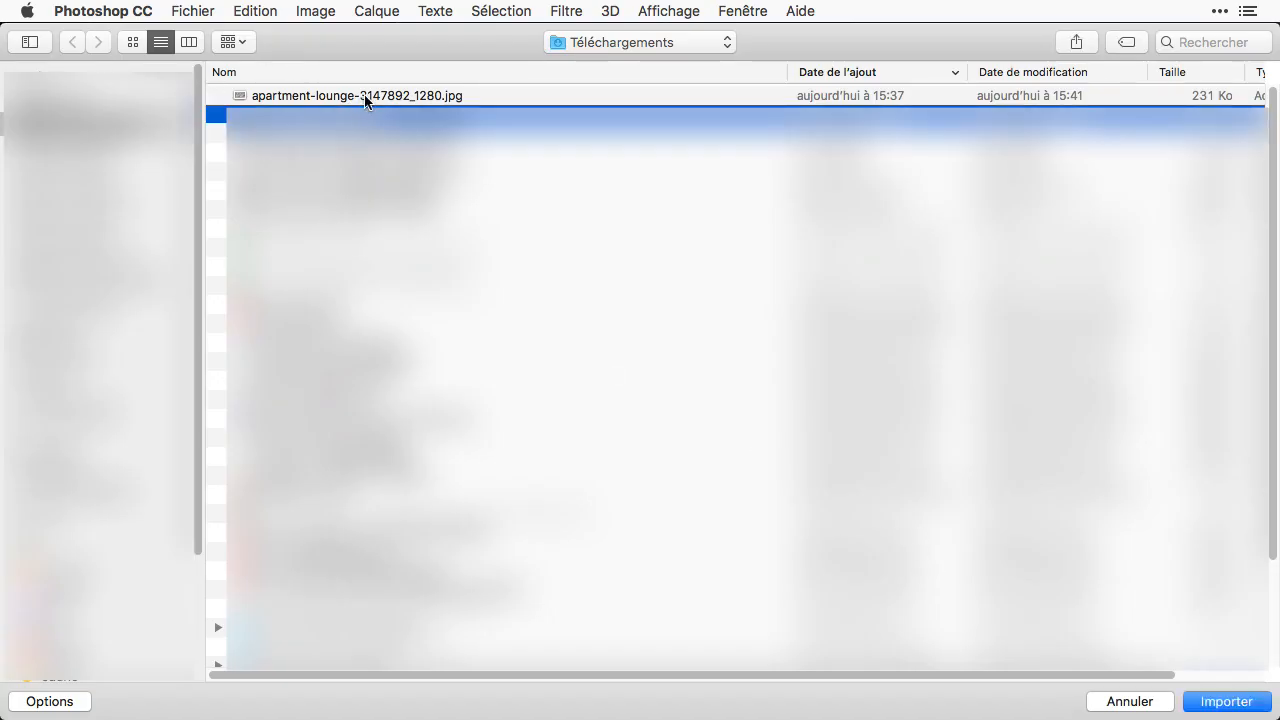
click(1224, 700)
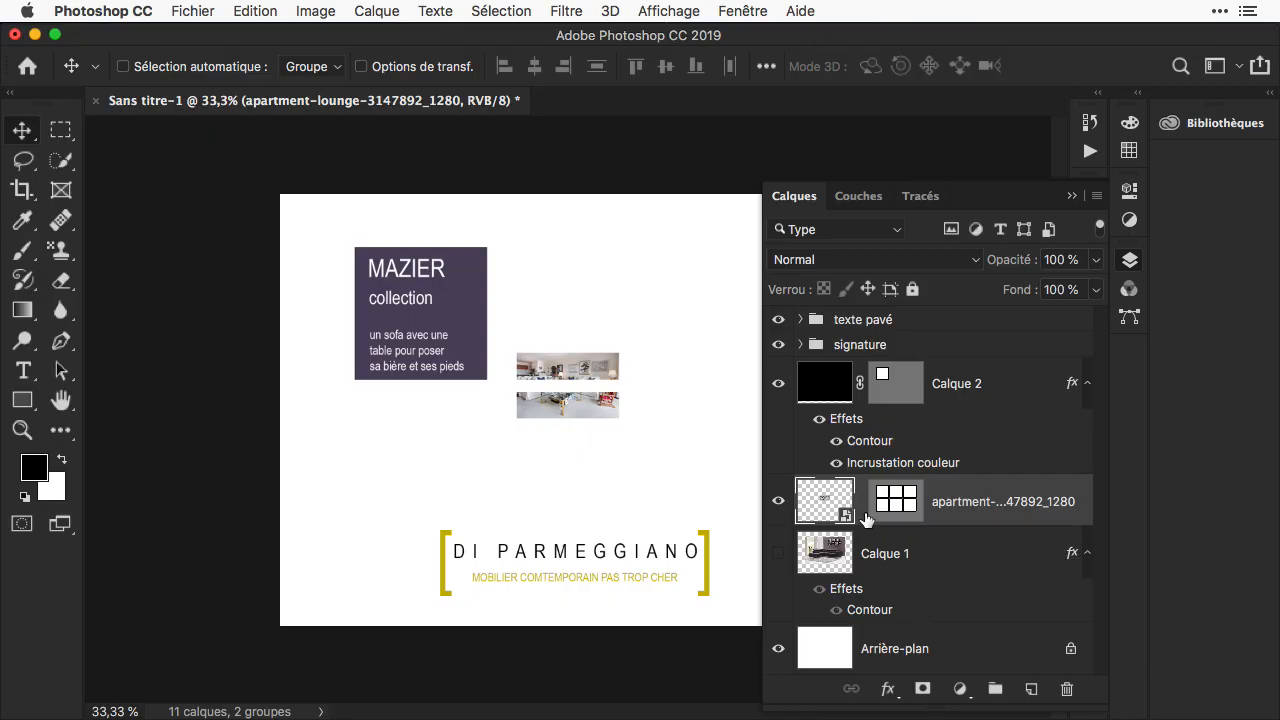
- Enlarge the apartment photo with Free Transform, independently of its vector mask, until it covers the whole grid of six squares
key(super+t)
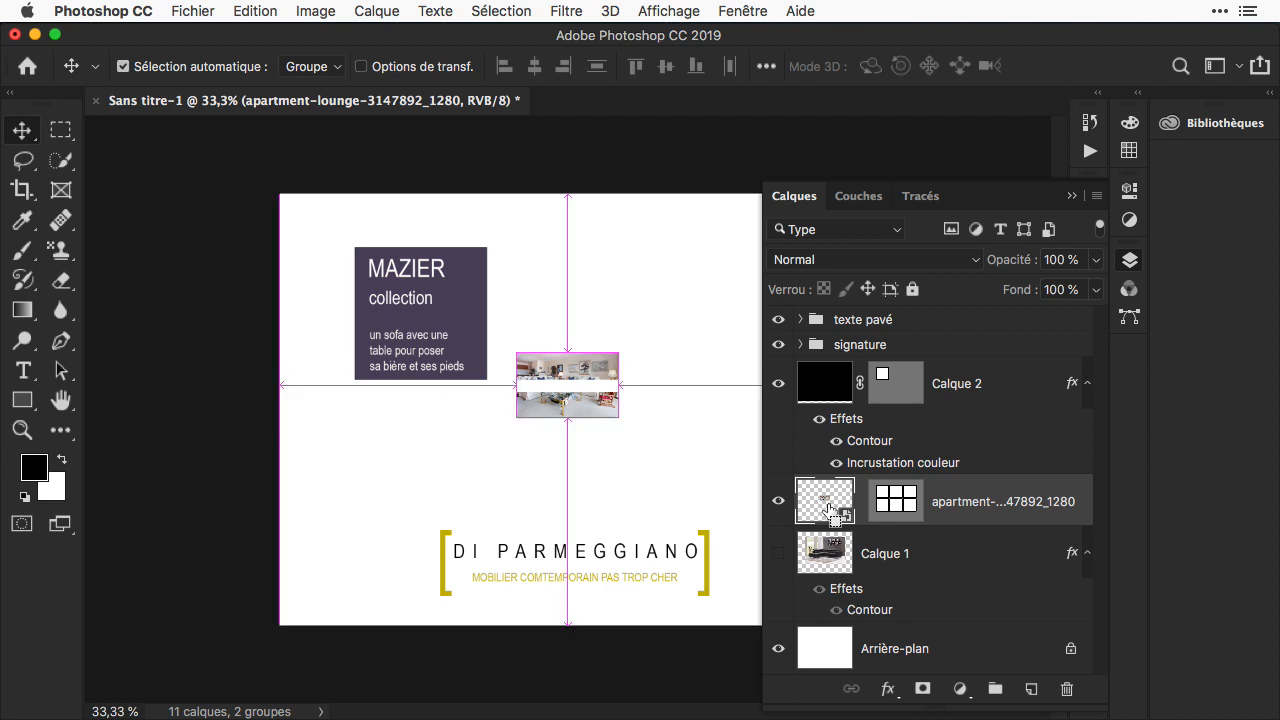
drag(614, 418, 805, 520)
key(Return)
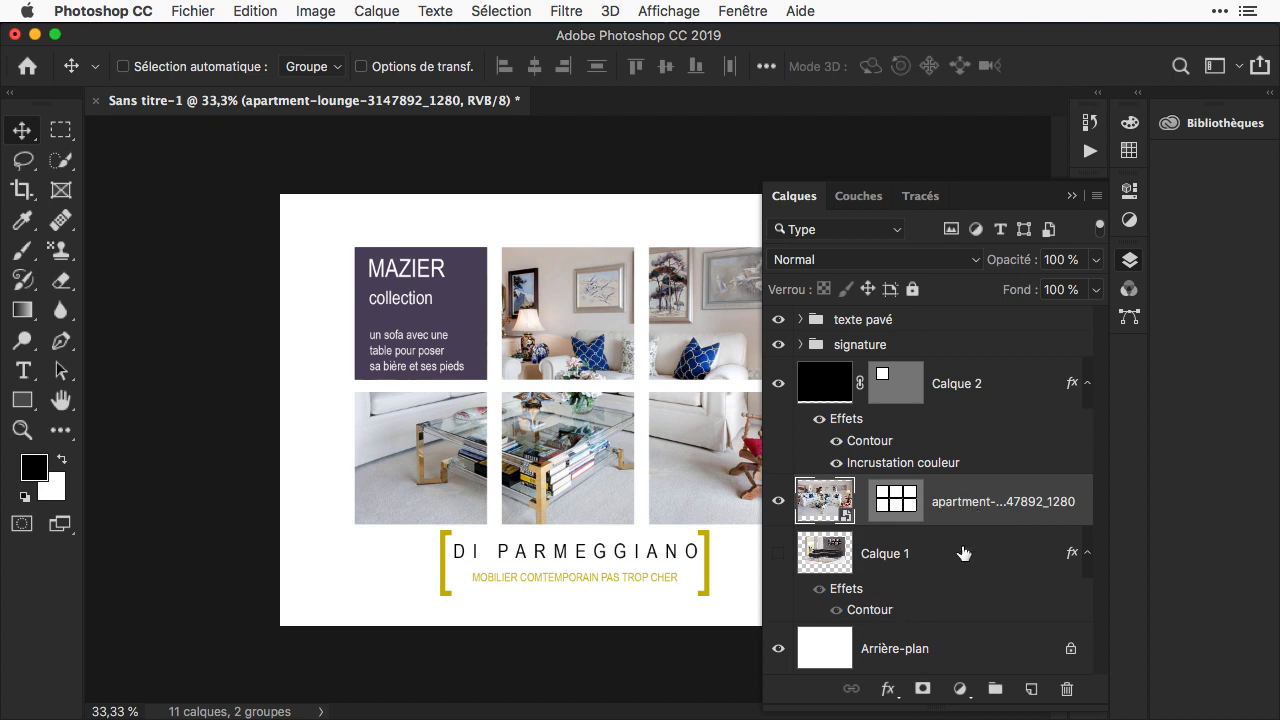
- Add a Contour layer style to the apartment-lounge layer, then collapse the layer list to reveal the whole layout
click(897, 700)
click(943, 510)
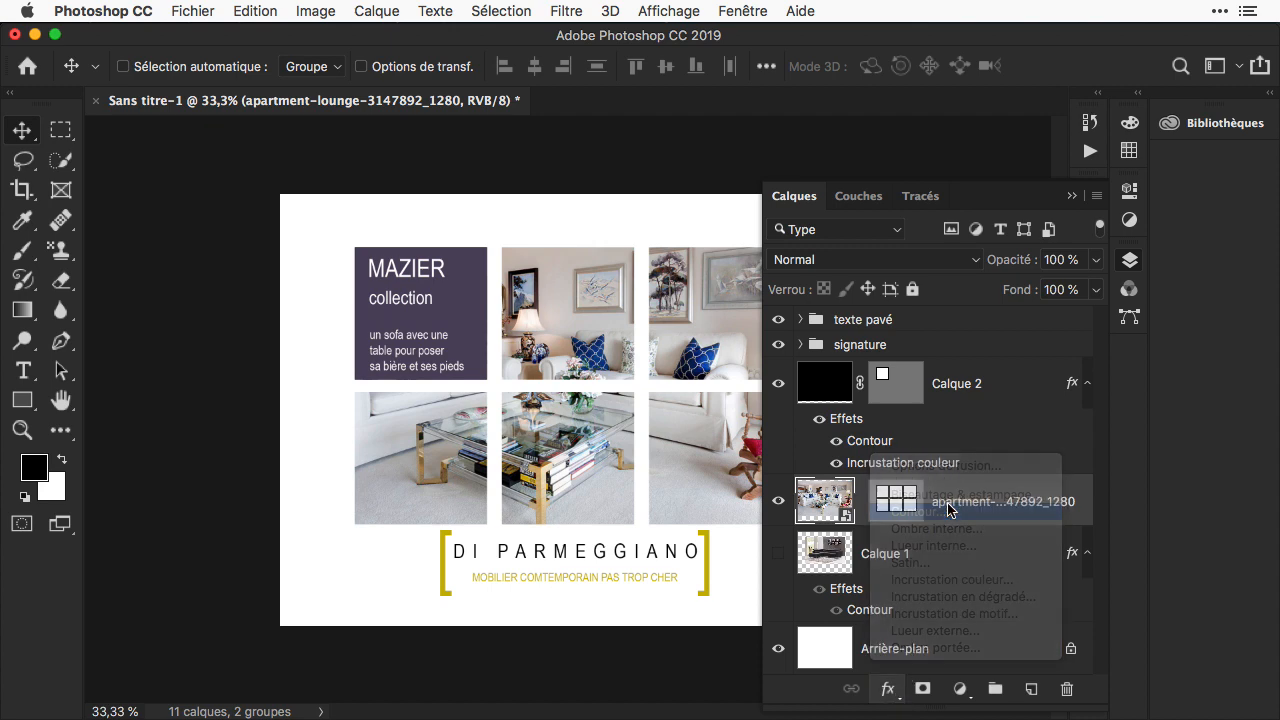
click(898, 246)
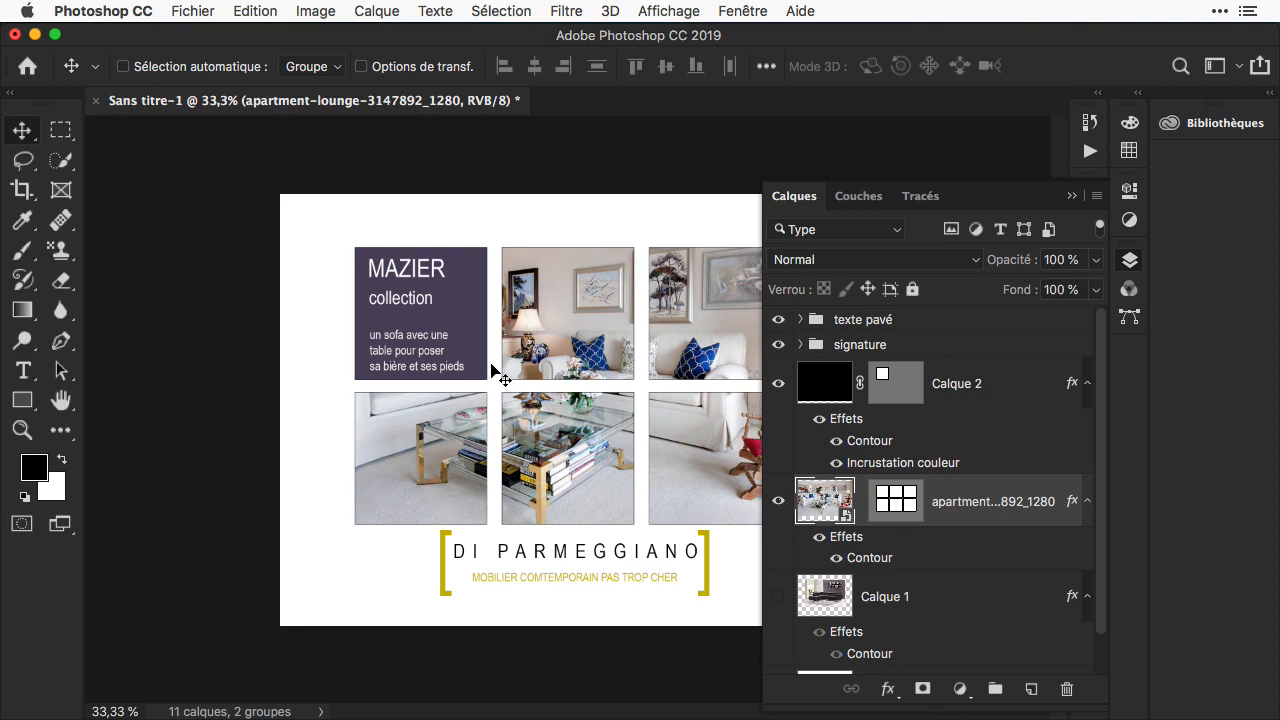
click(1072, 196)
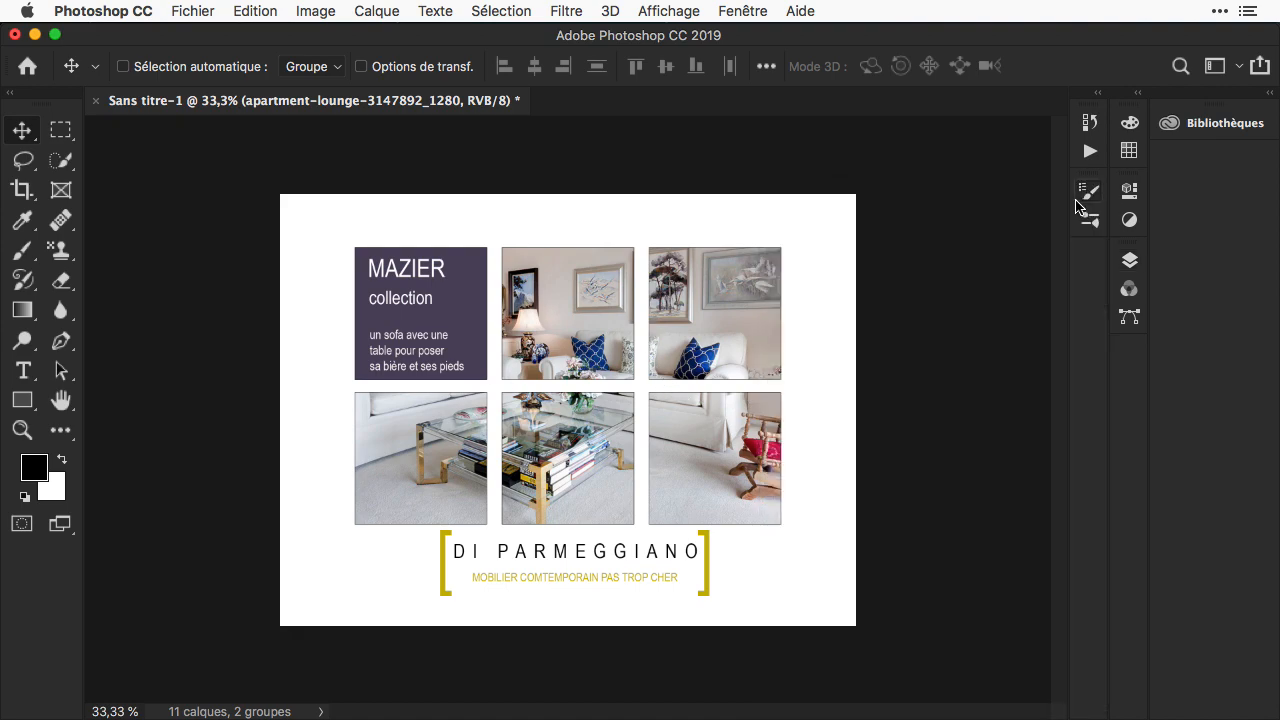